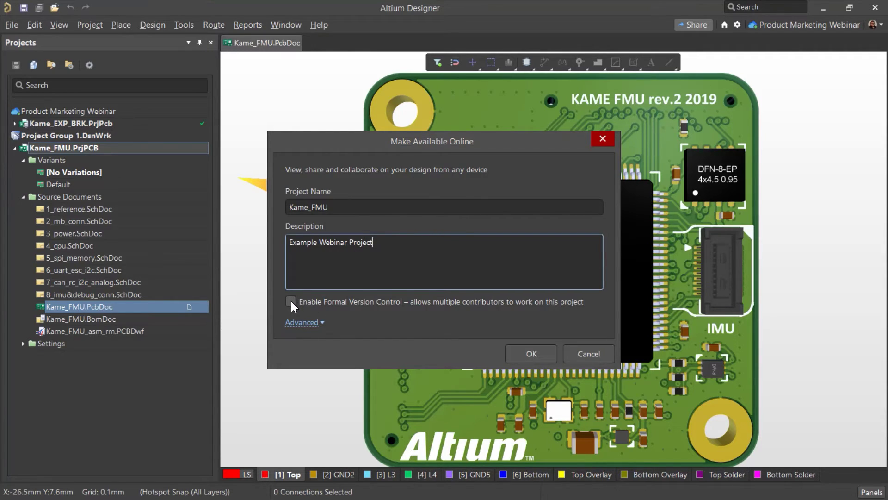
# - Upload Kame_FMU online with formal version control enabled, stored in the Projects\Kame_FMU folder
pyautogui.click(291, 303)
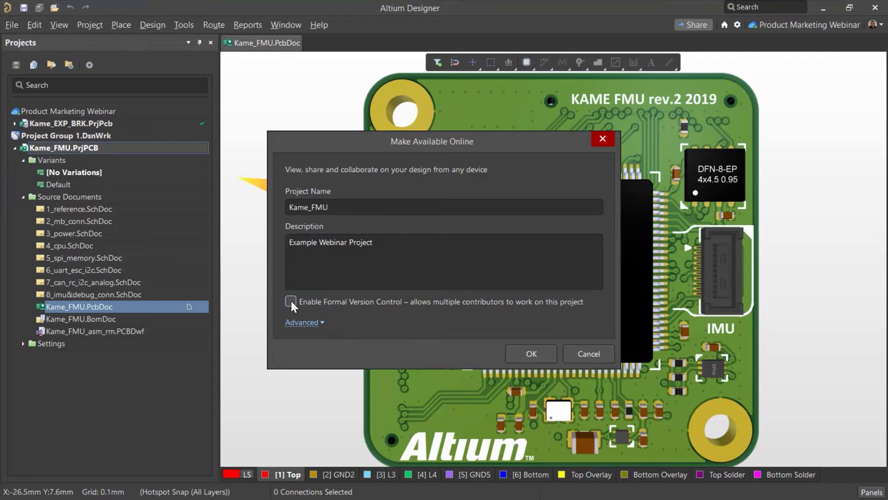
pyautogui.click(291, 303)
pyautogui.click(322, 323)
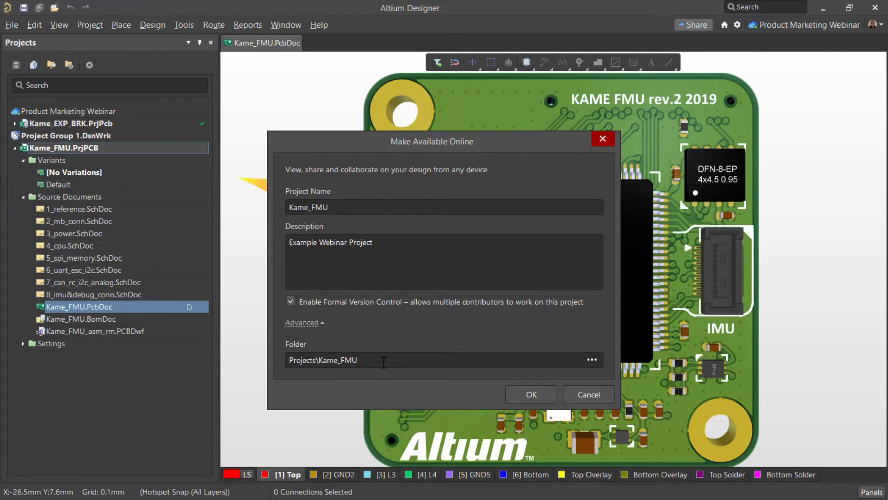
pyautogui.click(518, 398)
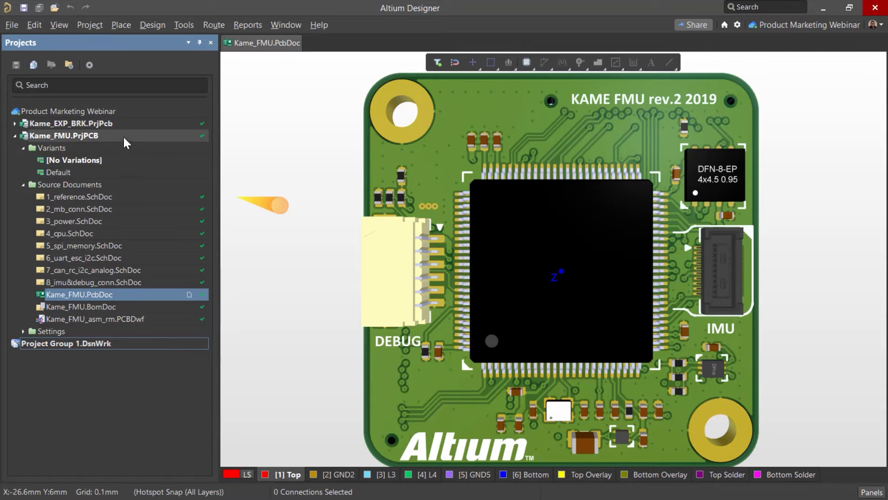
pyautogui.rightClick(68, 143)
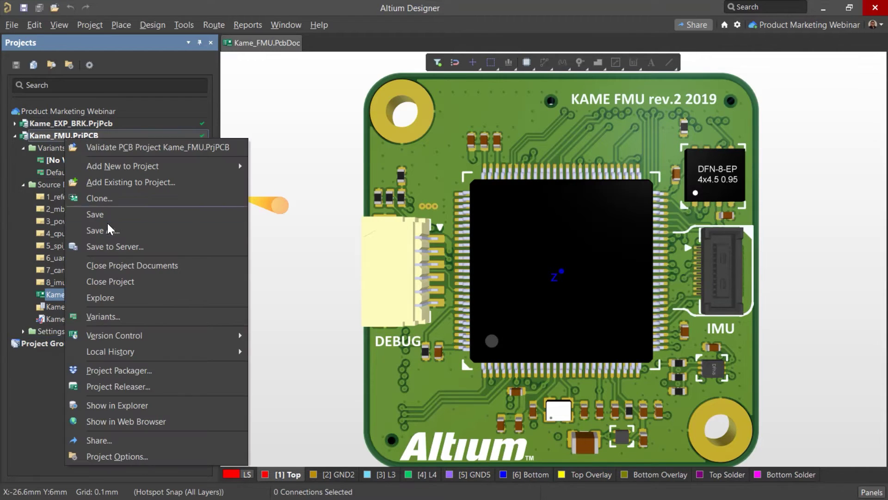
# - View Kame_FMU.PcbDoc in 3D in the web viewer, then close the project page
pyautogui.click(177, 420)
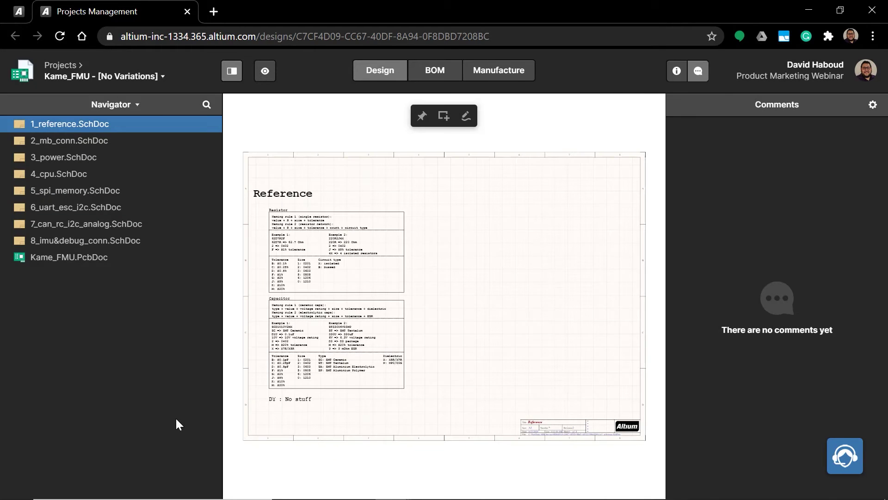
pyautogui.click(110, 258)
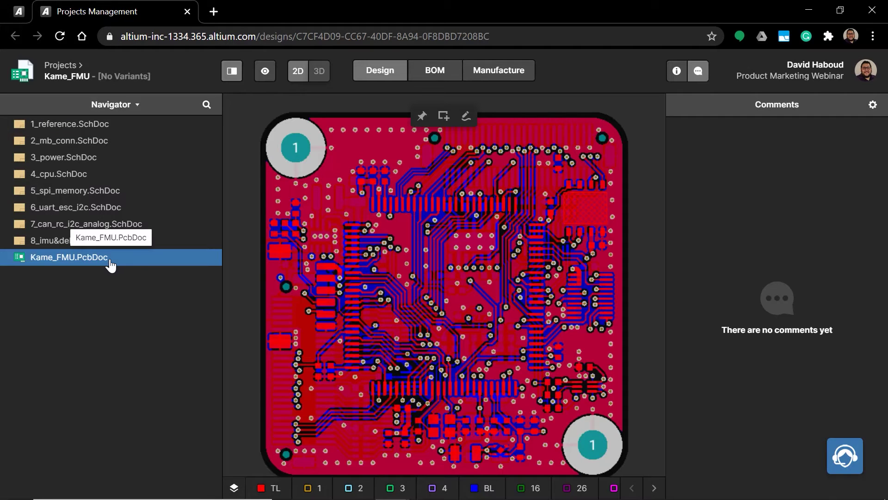
pyautogui.click(327, 71)
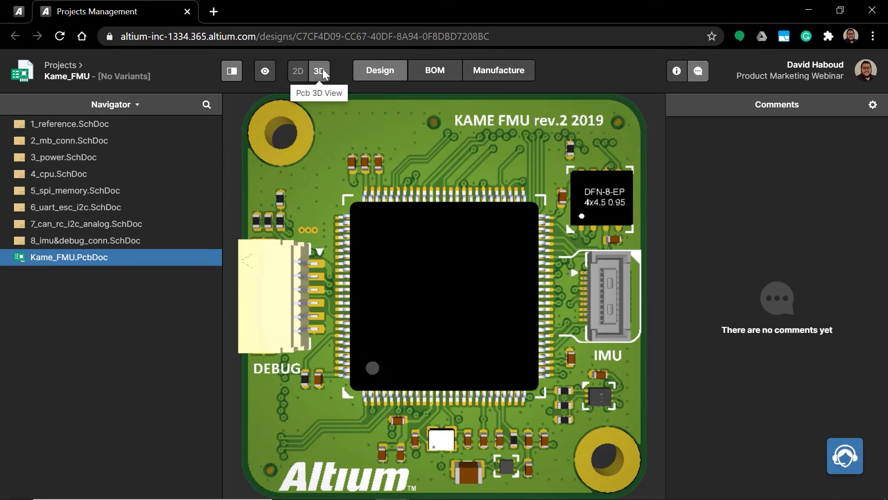
pyautogui.click(187, 12)
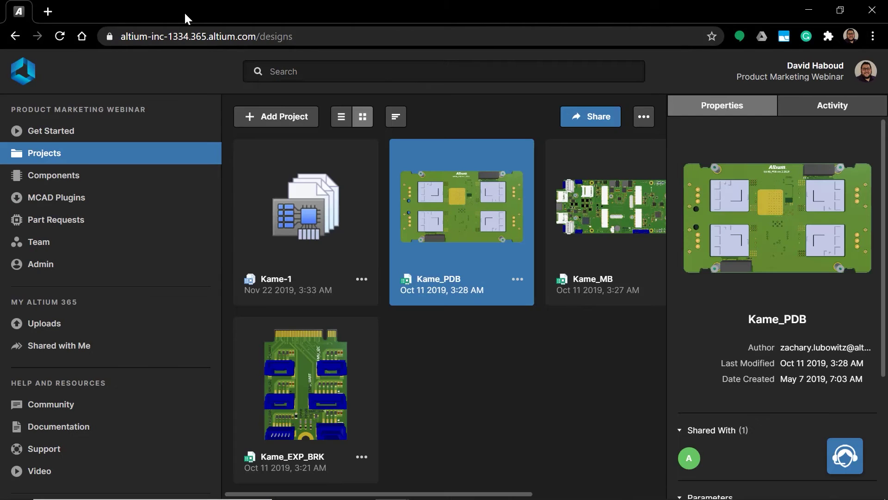
# - Start a team invitation and pick the suggested colleague as the invitee
pyautogui.click(138, 250)
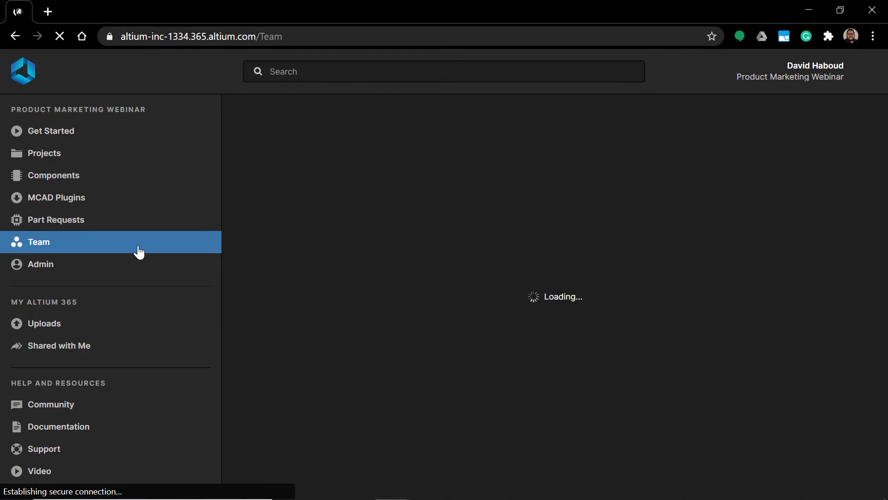
pyautogui.click(307, 123)
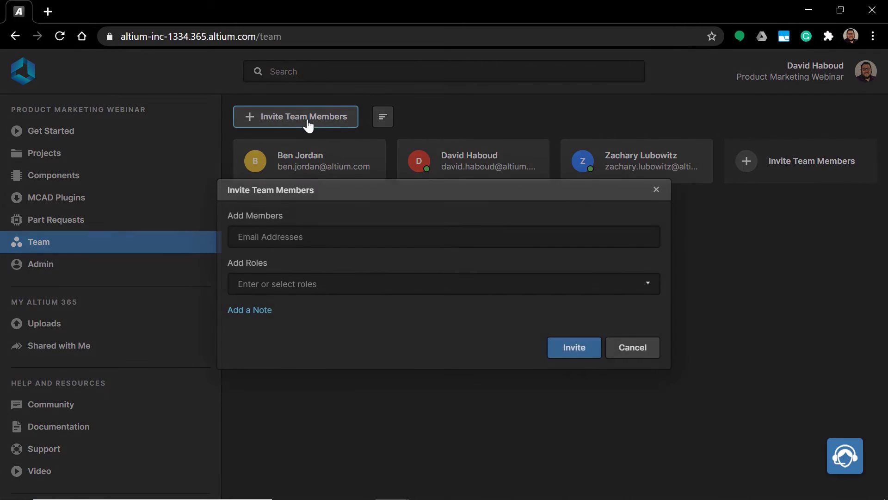
pyautogui.click(334, 235)
pyautogui.write('Alex')
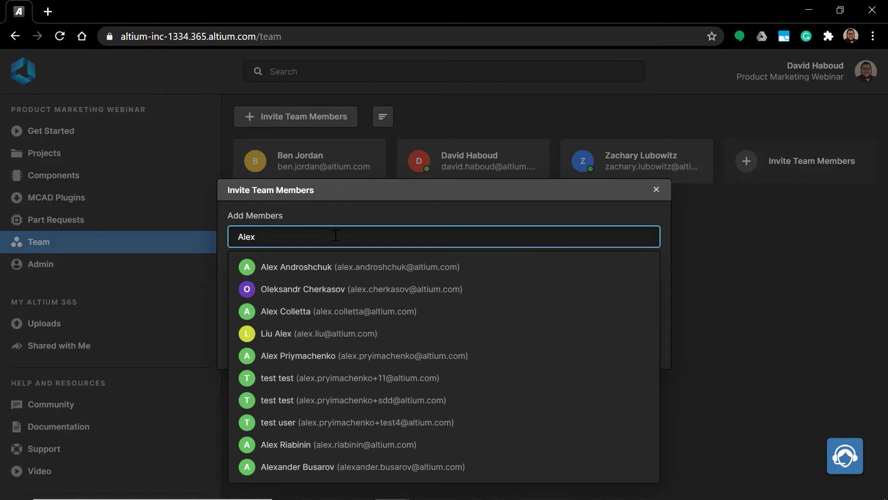
pyautogui.write('sander')
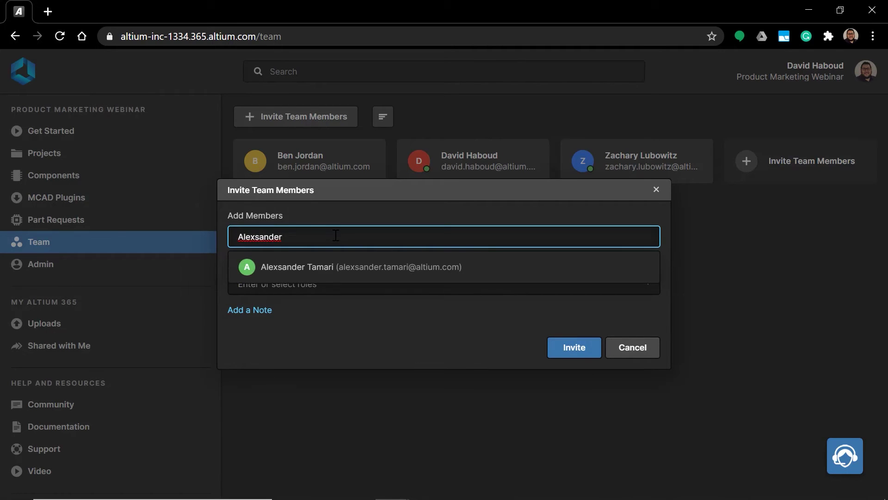
pyautogui.click(333, 266)
# - Assign the invitee the Administrators and Managers roles and send the invitation
pyautogui.click(334, 281)
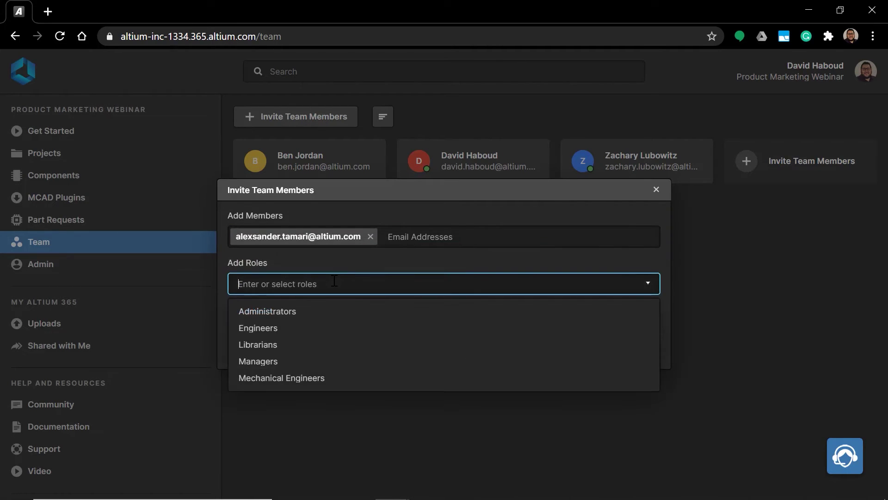
pyautogui.write('A')
pyautogui.click(324, 311)
pyautogui.click(333, 285)
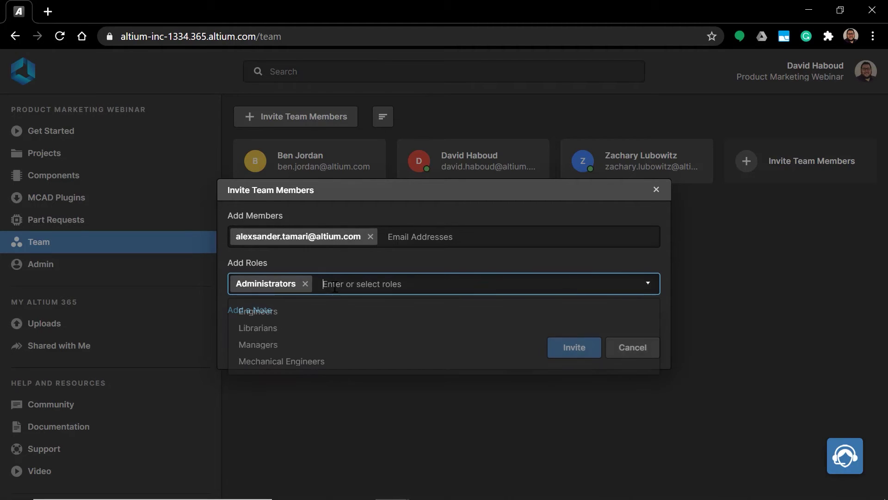
pyautogui.click(336, 344)
pyautogui.click(264, 311)
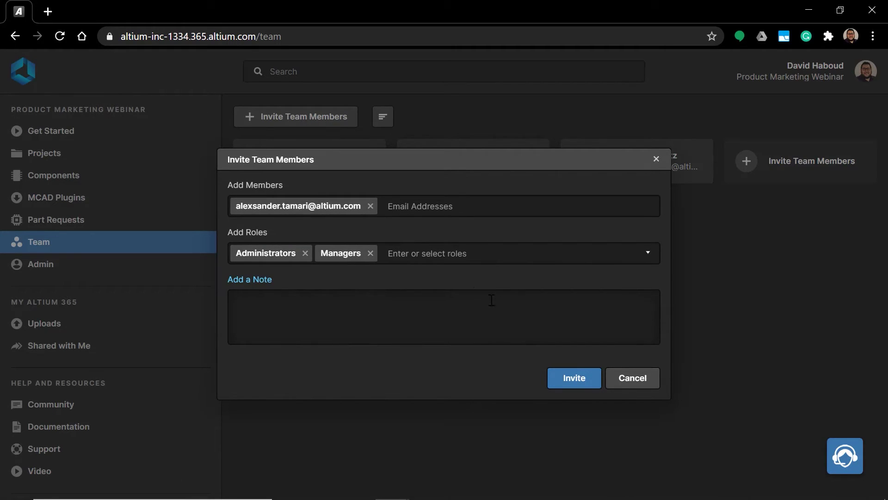
pyautogui.click(561, 387)
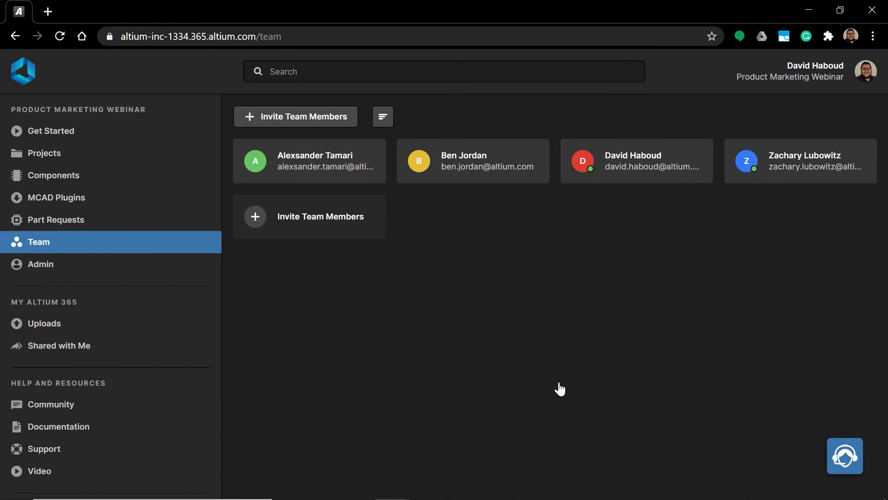
pyautogui.click(152, 268)
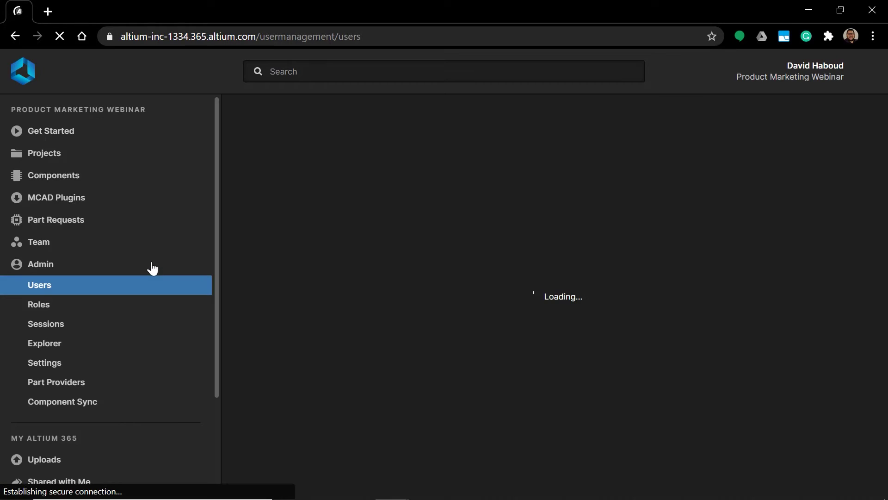
# - Create a role named 'Webinar Role' with one suggested colleague as its member
pyautogui.click(155, 312)
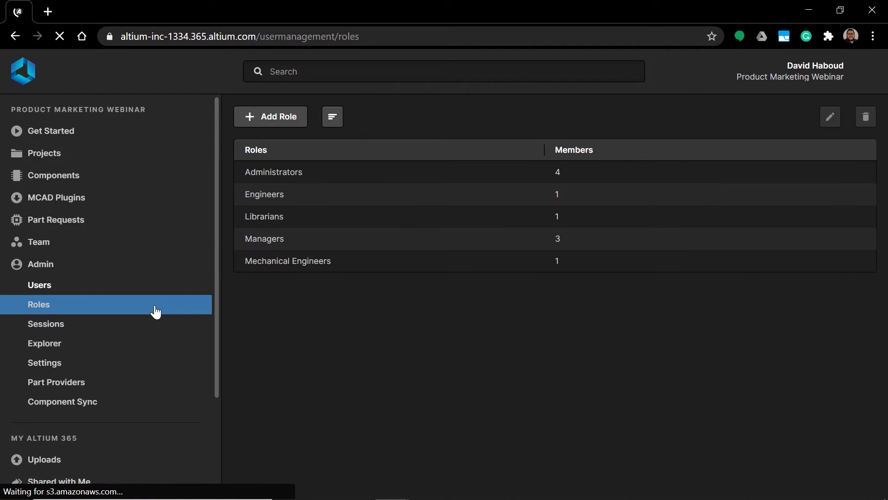
pyautogui.click(301, 123)
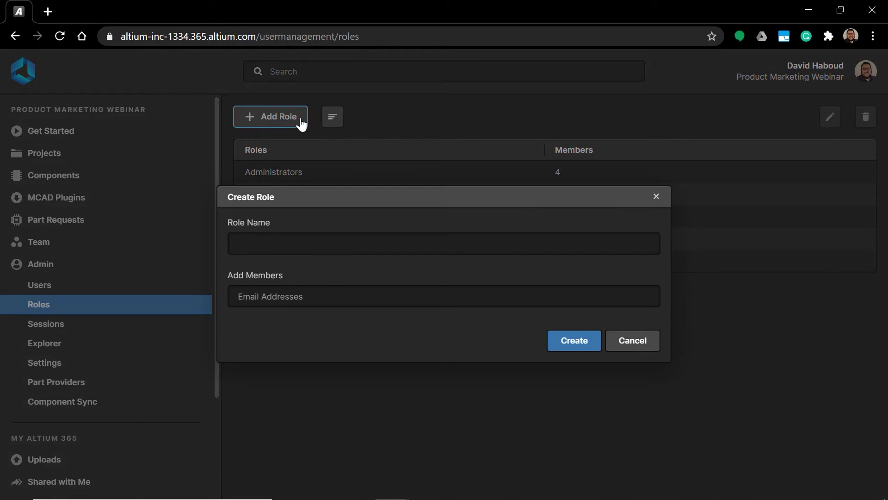
pyautogui.click(340, 246)
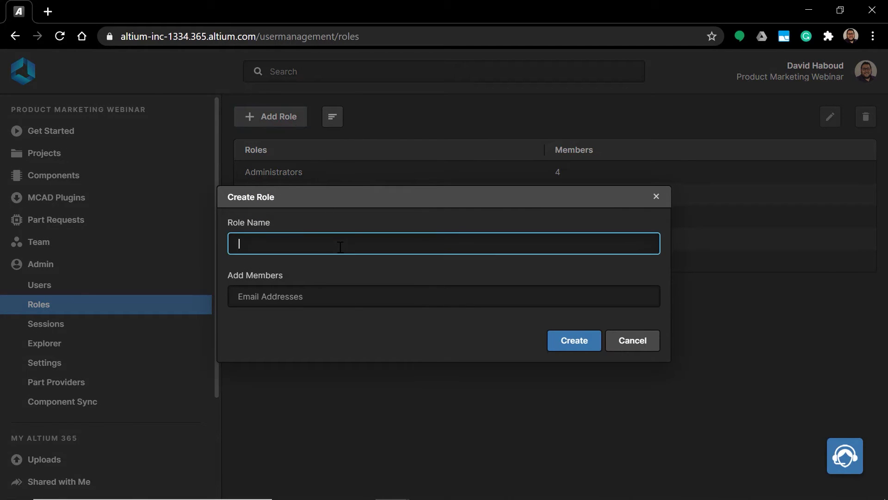
pyautogui.write('Webinar Role')
pyautogui.click(347, 302)
pyautogui.write('David')
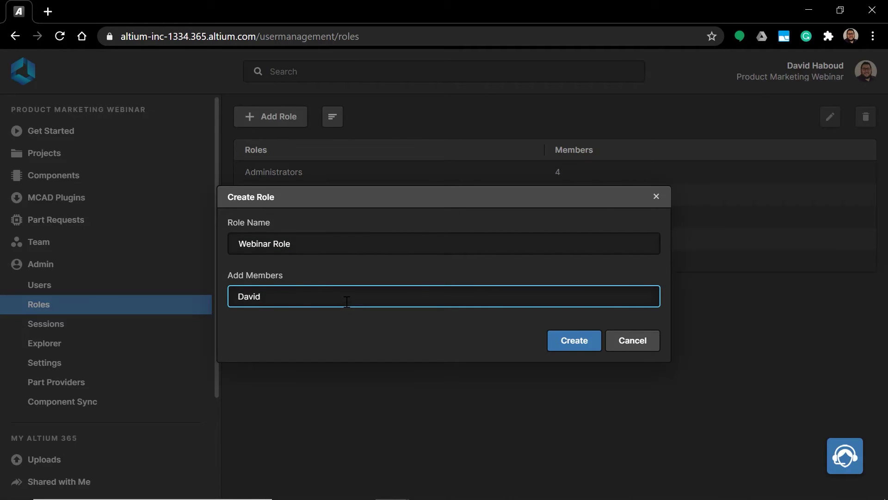
pyautogui.click(345, 328)
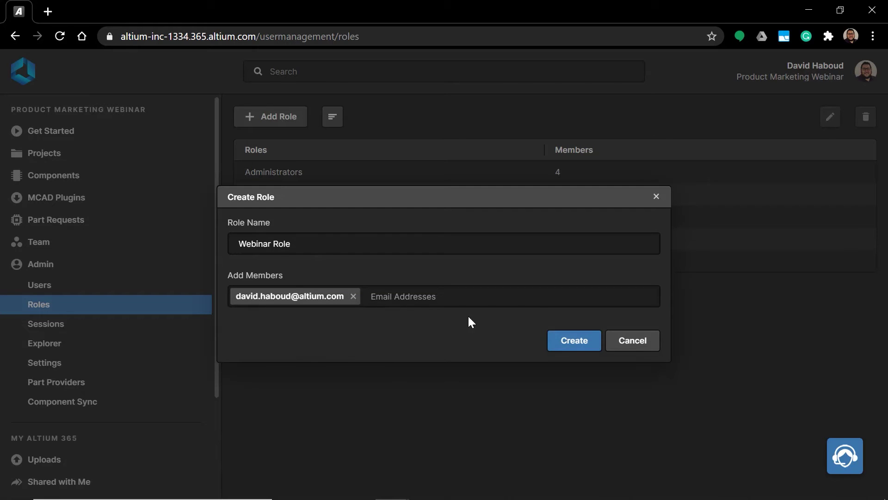
pyautogui.click(574, 341)
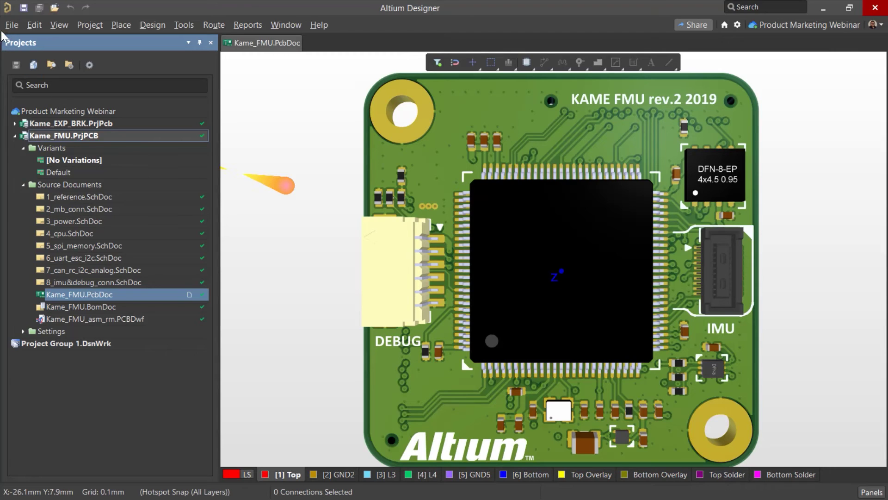
# - Open the Kame_EXP_BRK project from the workspace
pyautogui.click(12, 25)
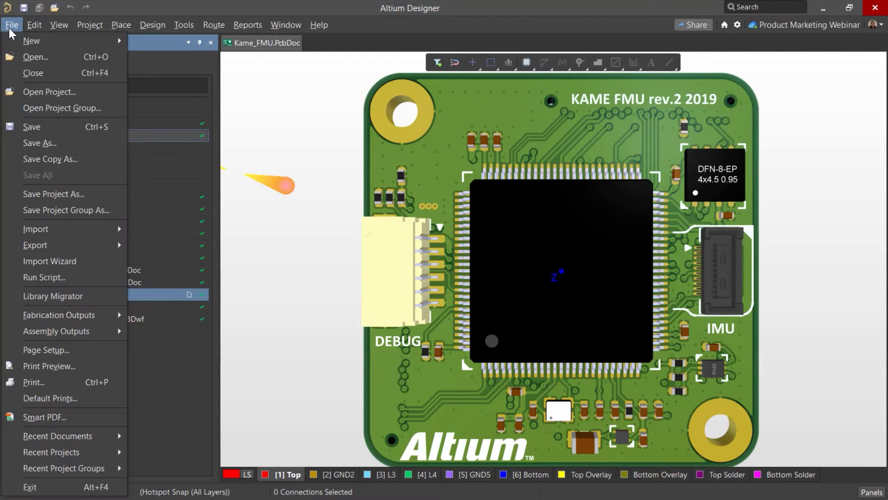
pyautogui.click(65, 90)
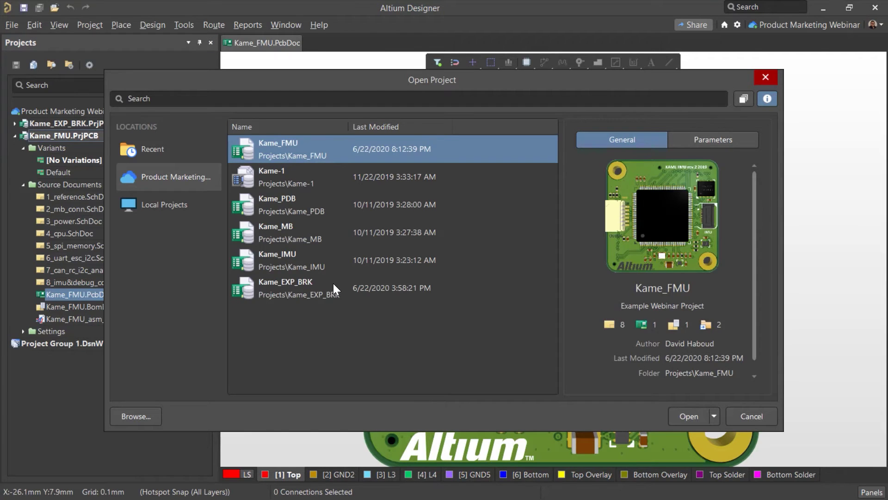
pyautogui.click(334, 283)
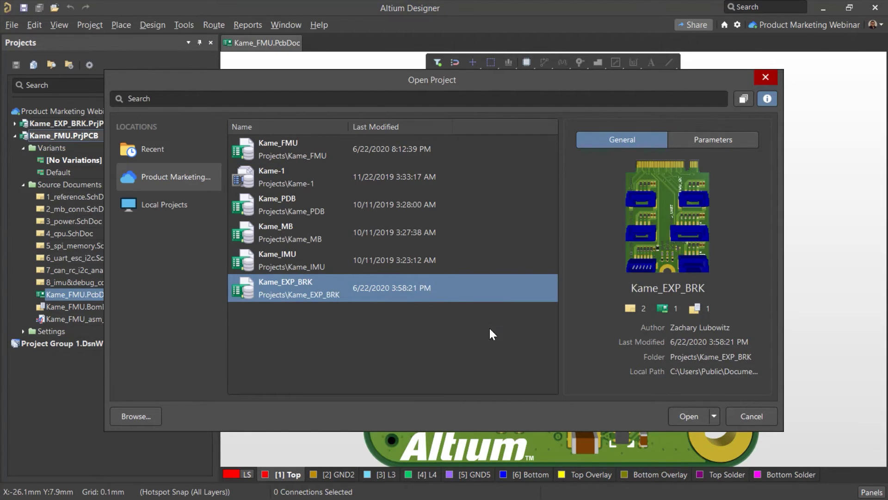
pyautogui.click(690, 416)
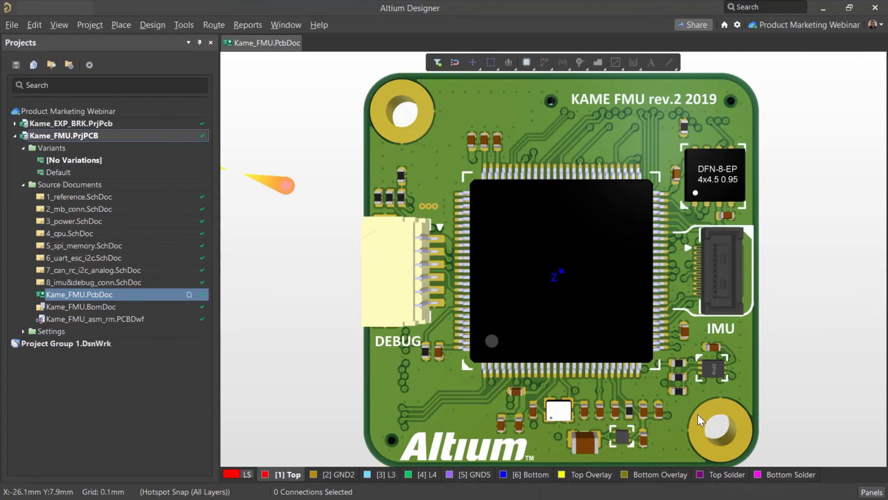
# - Expand Kame_EXP_BRK in the Projects panel and open Kame_EXP_BRK.PcbDoc
pyautogui.click(100, 124)
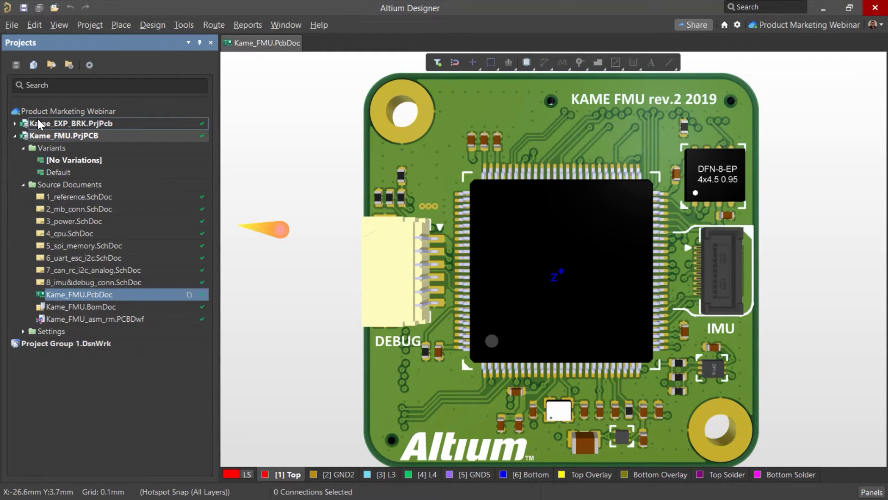
pyautogui.click(15, 124)
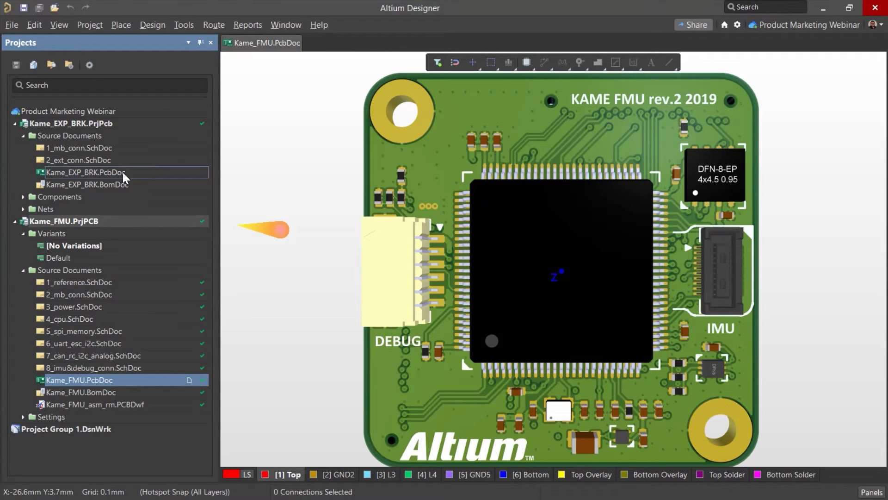
pyautogui.doubleClick(123, 172)
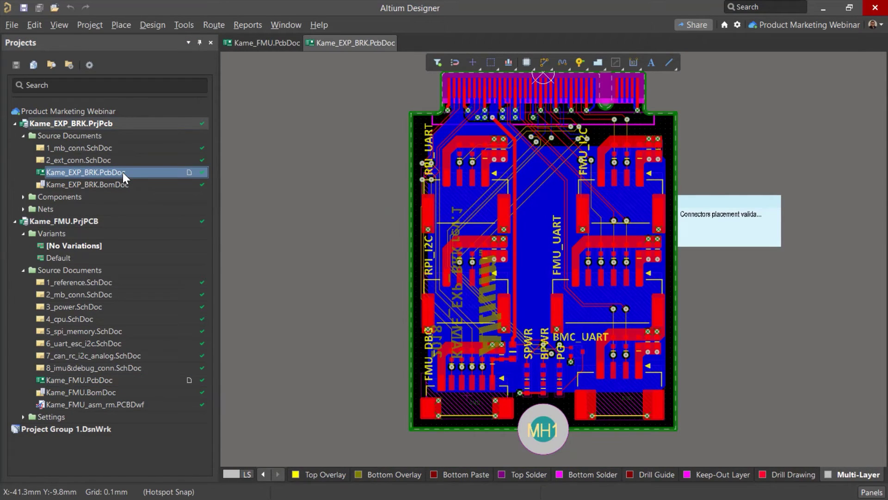
# - Share Kame_EXP_BRK with a colleague at Can Edit access, with the note 'Webinar Share'
pyautogui.click(683, 32)
pyautogui.click(580, 186)
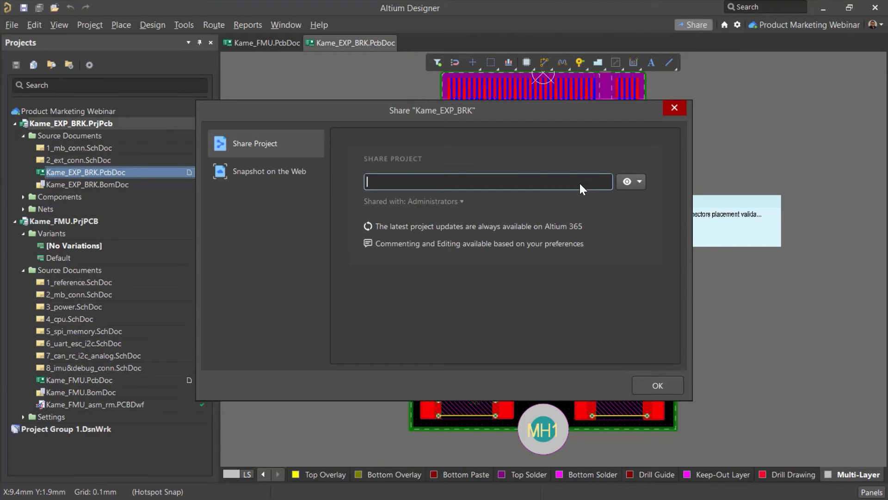
pyautogui.write('Ben')
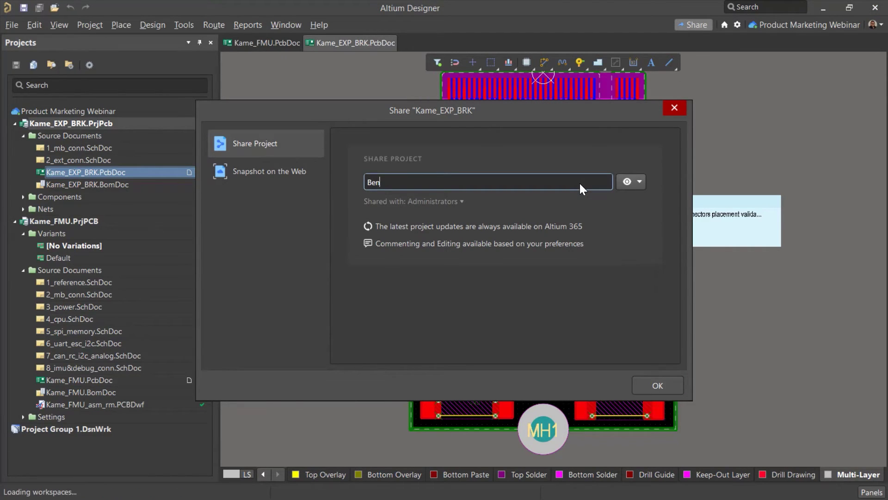
pyautogui.write(' J')
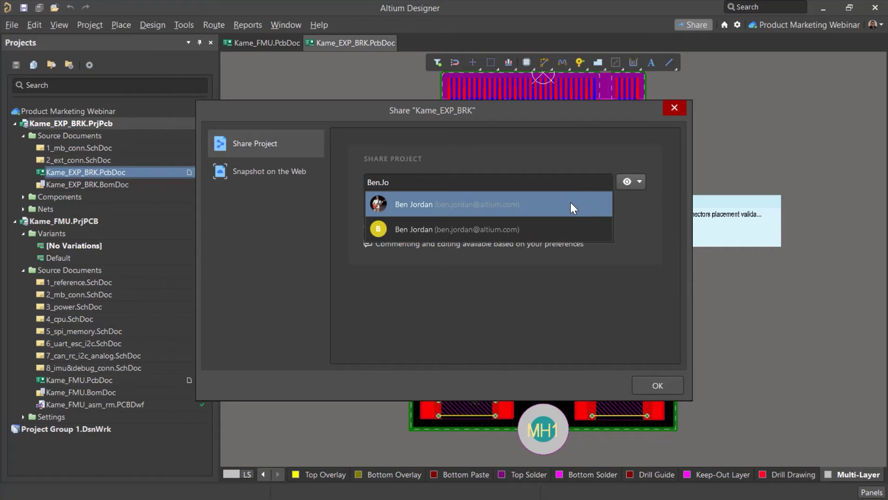
pyautogui.click(571, 201)
pyautogui.click(572, 209)
pyautogui.write('Webin')
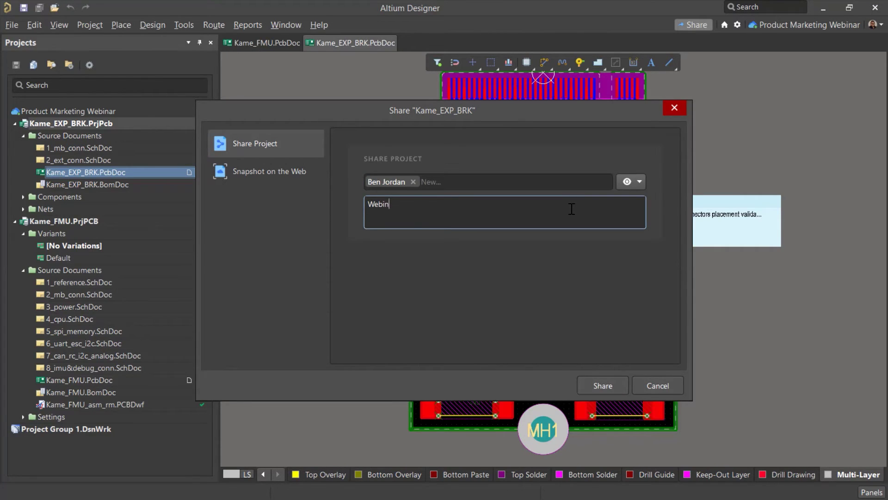
pyautogui.write('ar Share')
pyautogui.click(641, 183)
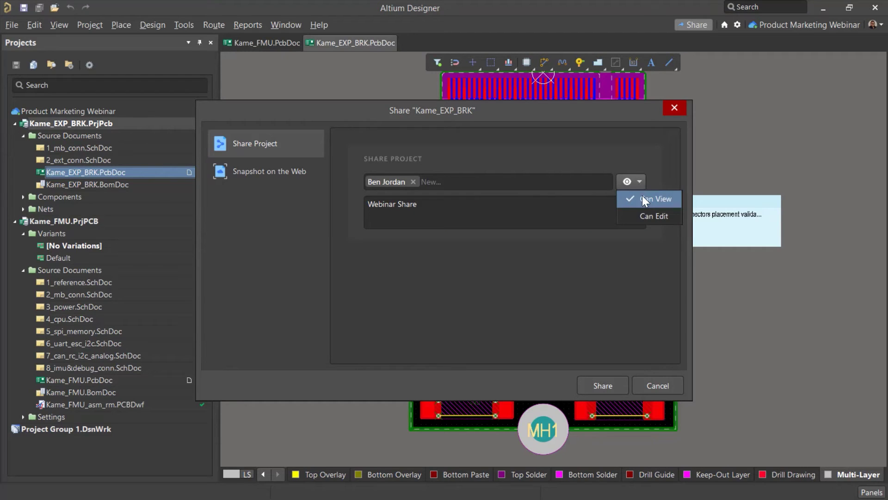
pyautogui.click(646, 218)
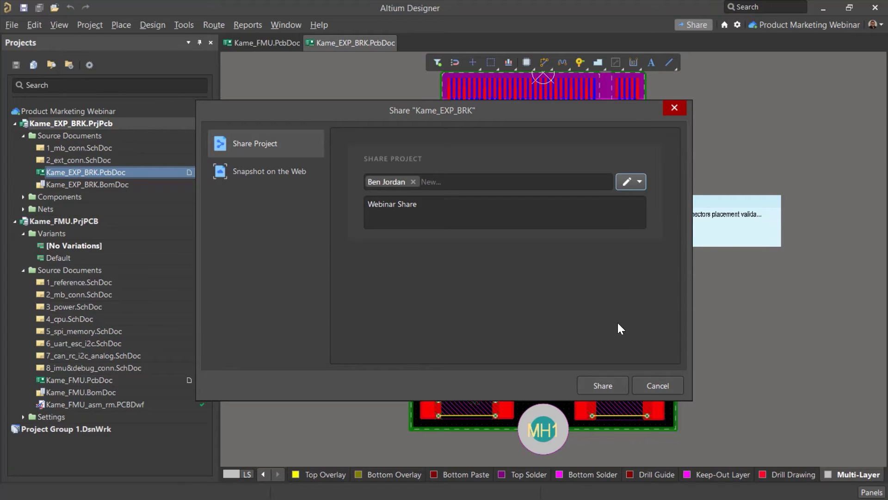
pyautogui.click(615, 390)
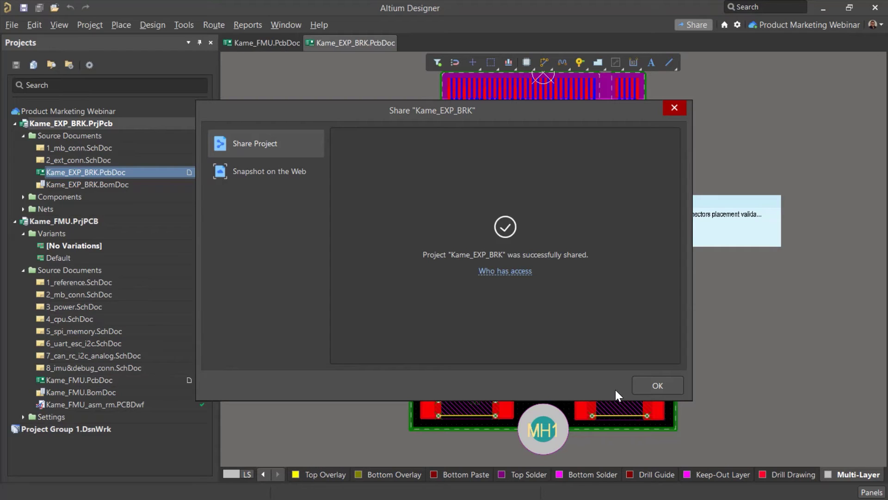
# - Review the colleague's access in the shared list, leaving it unchanged
pyautogui.click(506, 271)
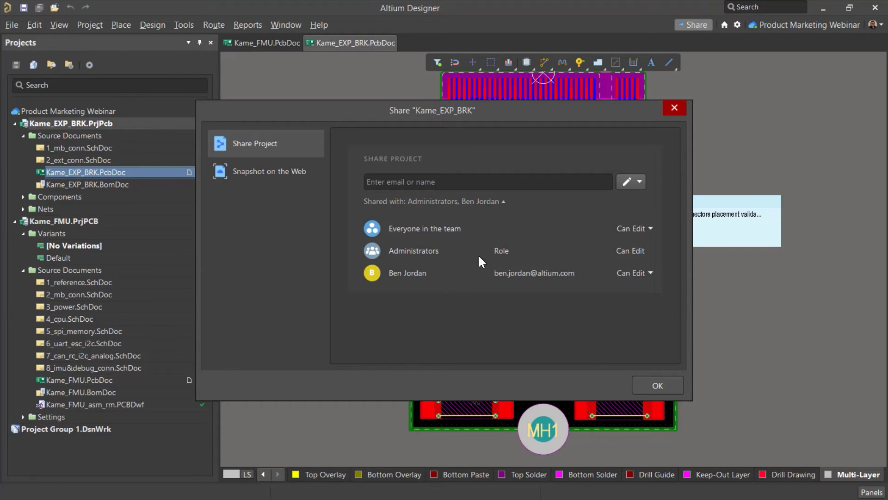
pyautogui.click(651, 270)
pyautogui.click(651, 271)
pyautogui.click(302, 171)
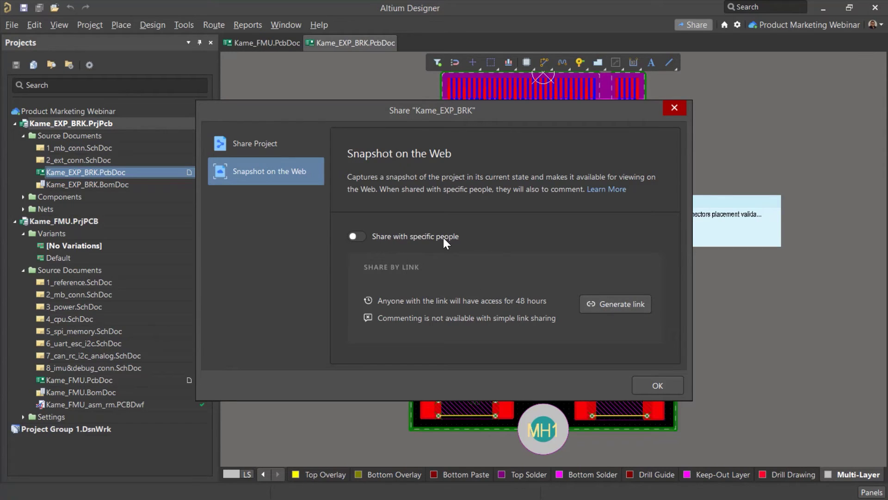
# - Generate a 48-hour web snapshot link for Kame_EXP_BRK
pyautogui.click(596, 306)
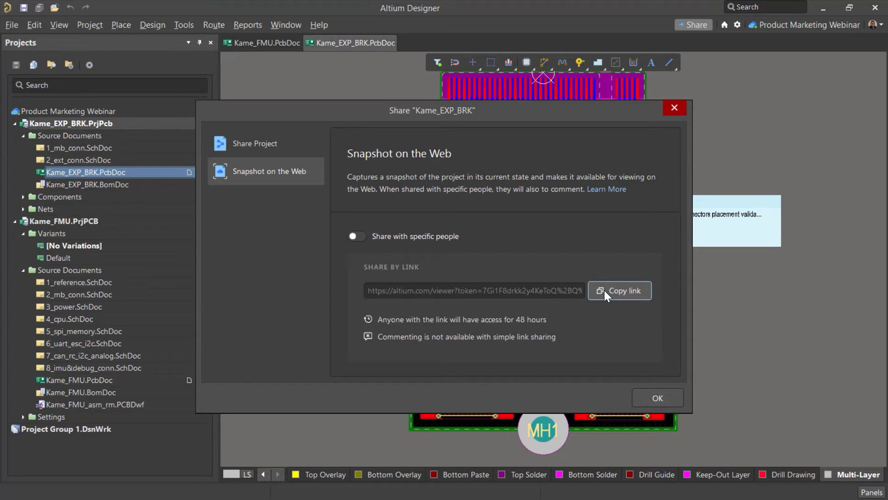
pyautogui.hotkey('alt', 'Tab')
# - Paste the snapshot link into a new browser tab and load it
pyautogui.hotkey('ctrl', 't')
pyautogui.hotkey('ctrl', 'v')
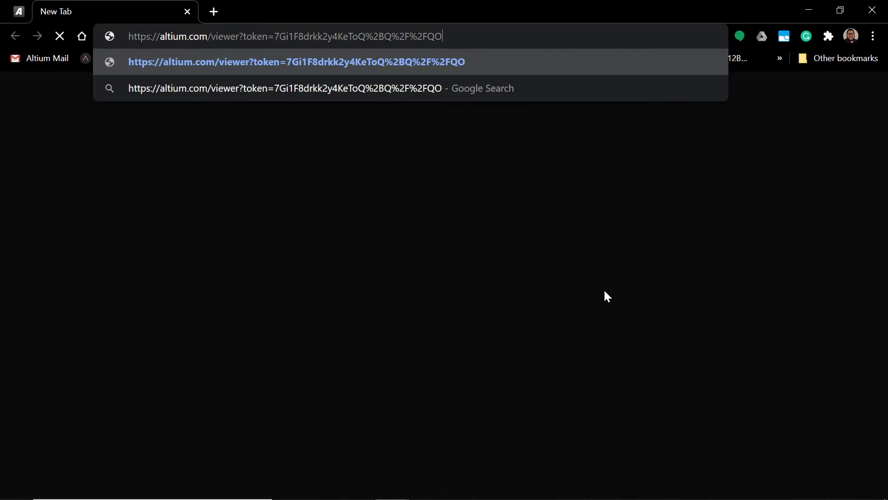
pyautogui.press('Return')
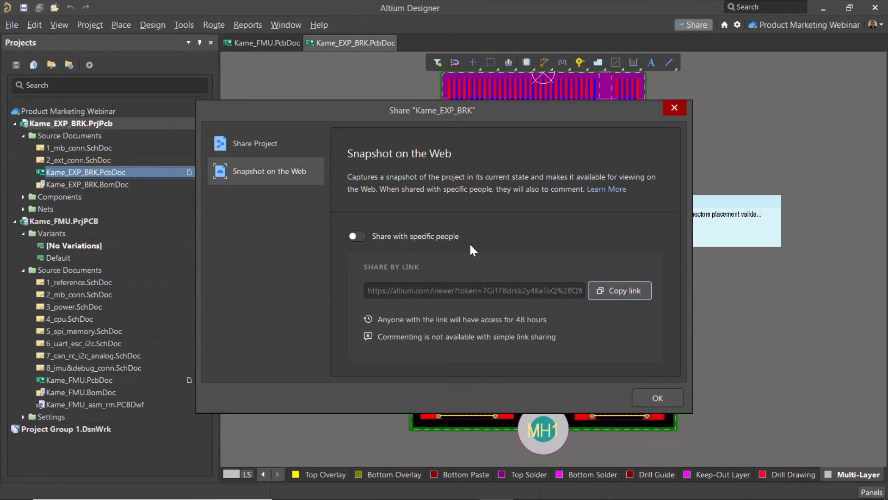
# - Email the Kame_EXP_BRK snapshot to a specific colleague's address and dismiss the confirmation
pyautogui.click(442, 238)
pyautogui.click(487, 297)
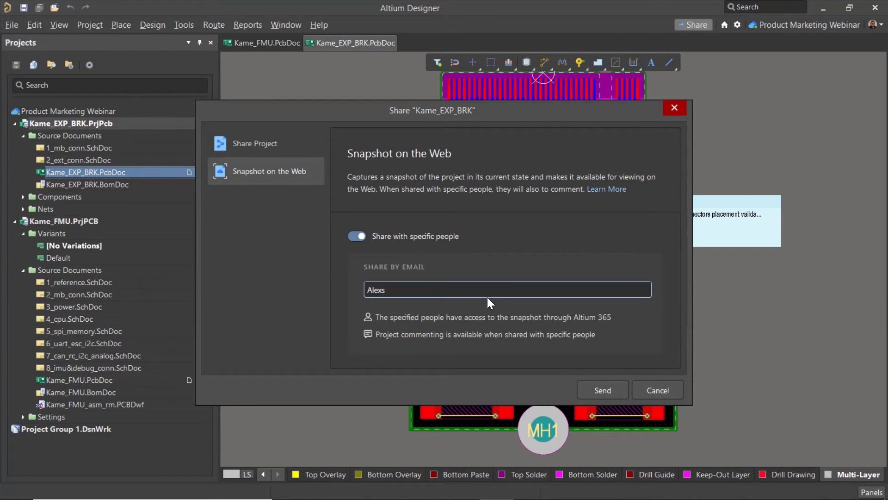
pyautogui.click(587, 391)
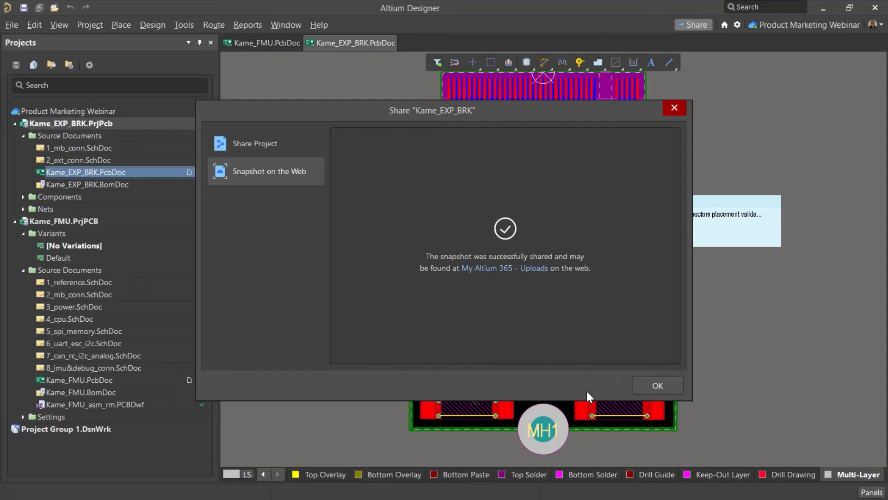
pyautogui.click(648, 391)
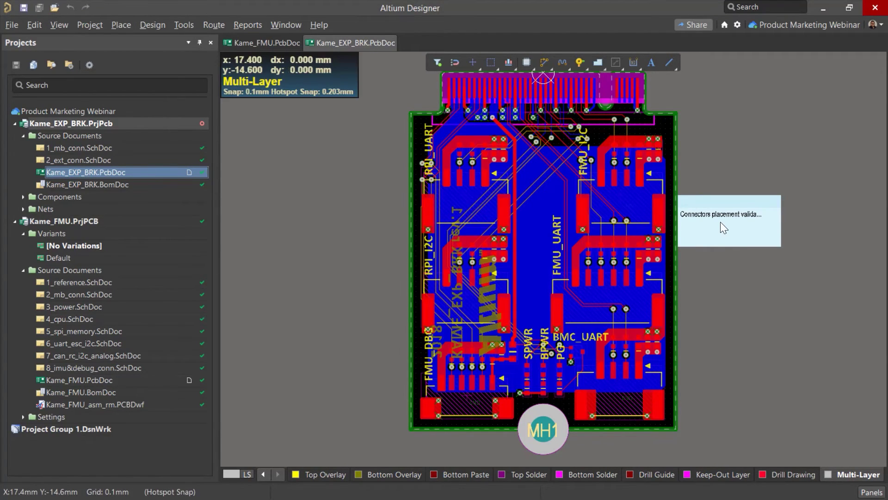
pyautogui.click(721, 217)
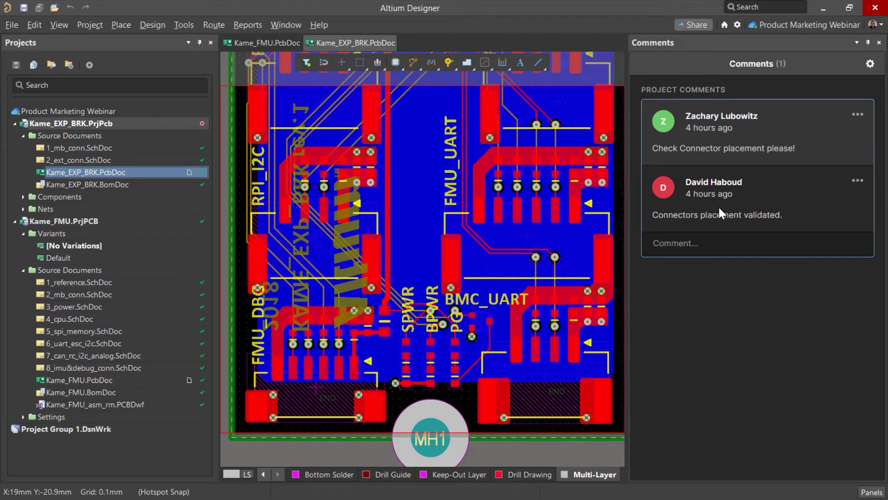
# - Highlight the board area for the connector placement comment; leave the validation reply's options unchanged
pyautogui.scroll(-3, 512, 262)
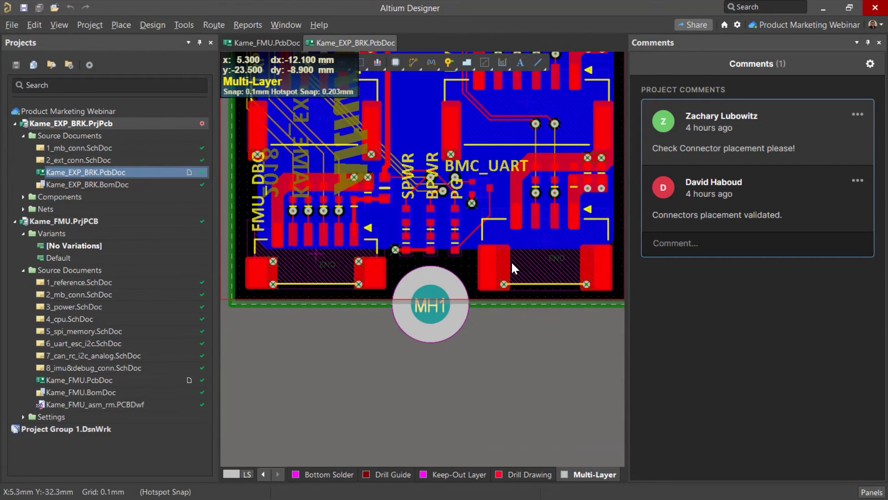
pyautogui.scroll(3, 512, 261)
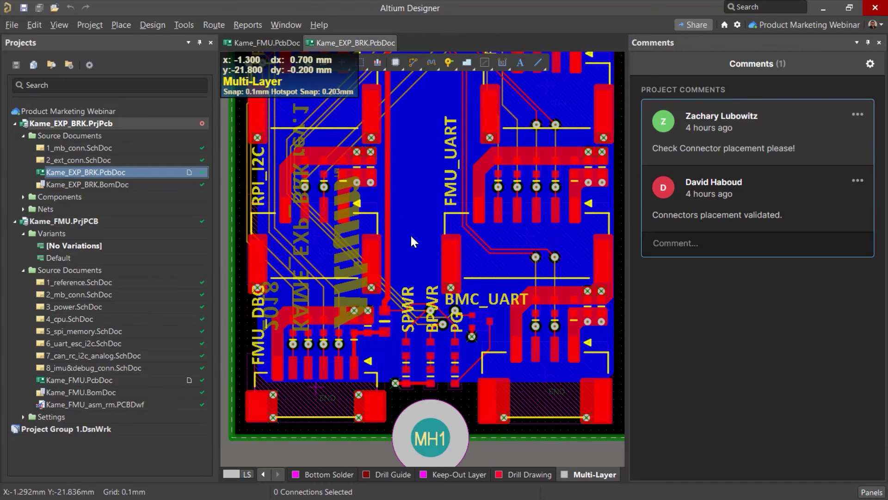
pyautogui.keyDown('ctrl'); pyautogui.scroll(-3, 410, 234); pyautogui.keyUp('ctrl')
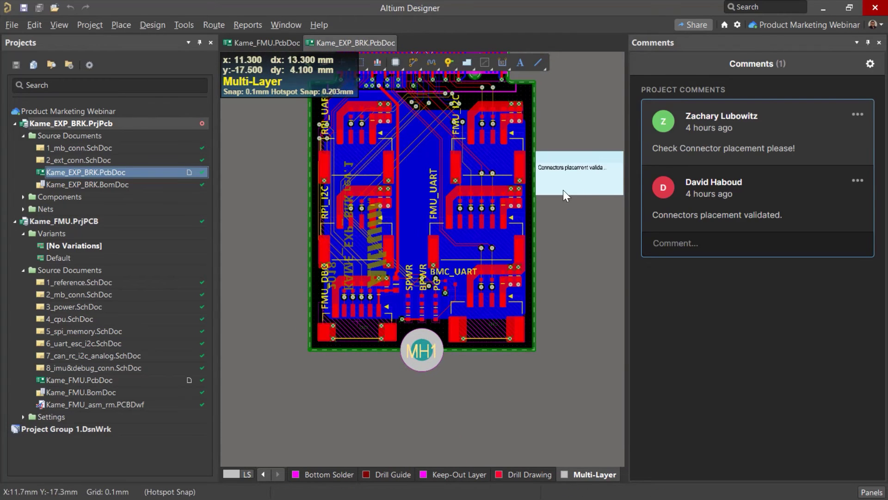
pyautogui.click(582, 179)
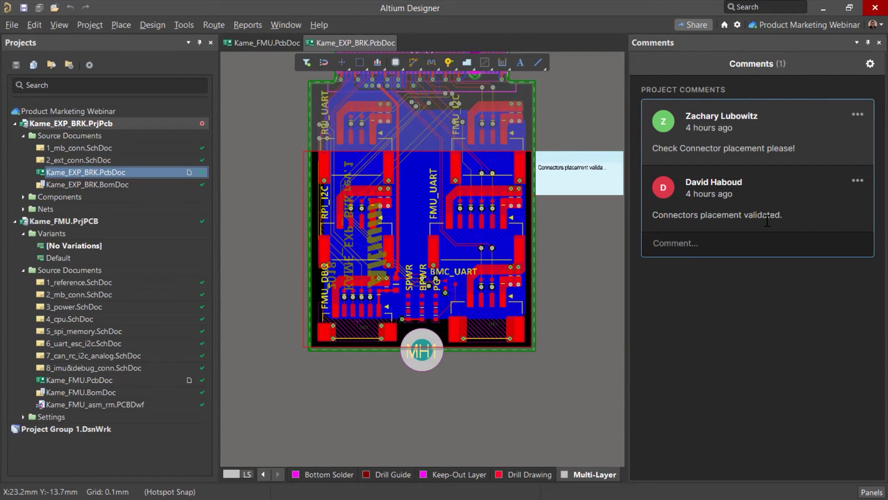
pyautogui.click(858, 180)
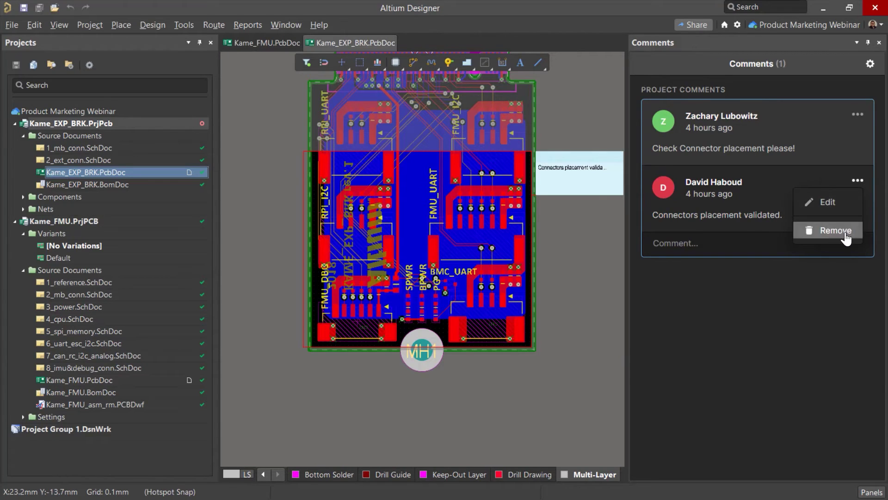
pyautogui.click(831, 173)
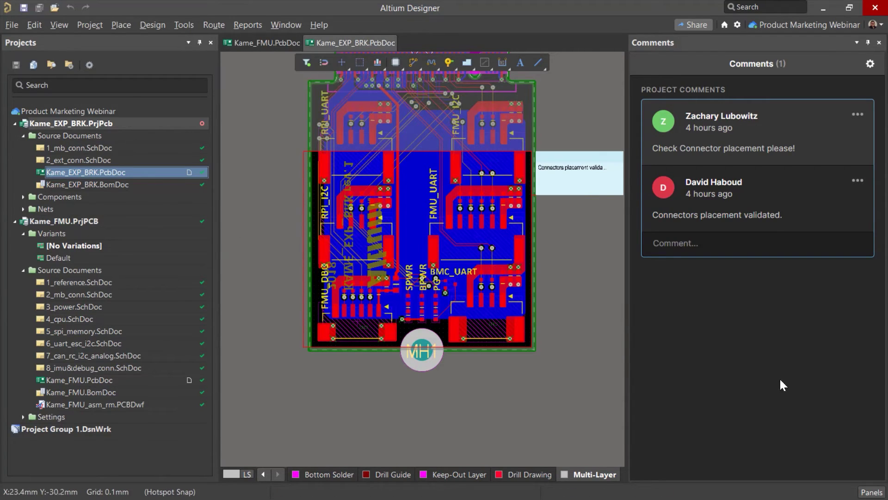
# - Push the board from the MCAD CoDesigner panel with the comment 'Check Connectors please.'
pyautogui.click(871, 492)
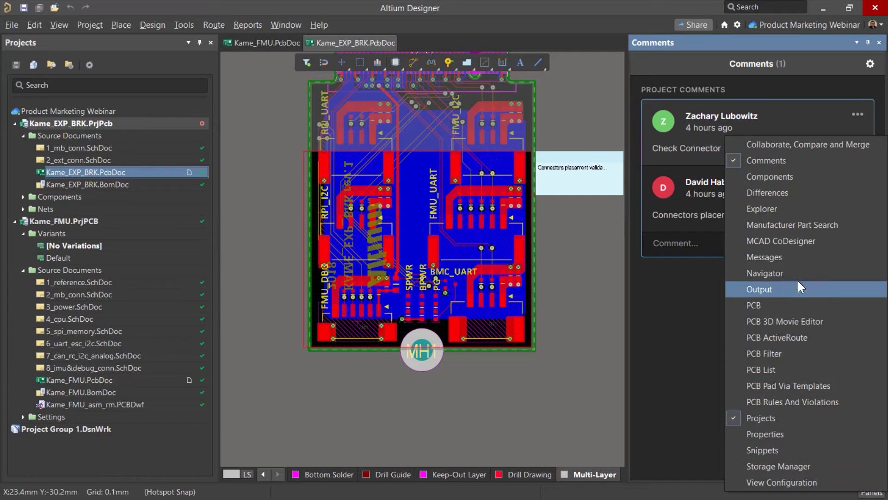
pyautogui.click(785, 238)
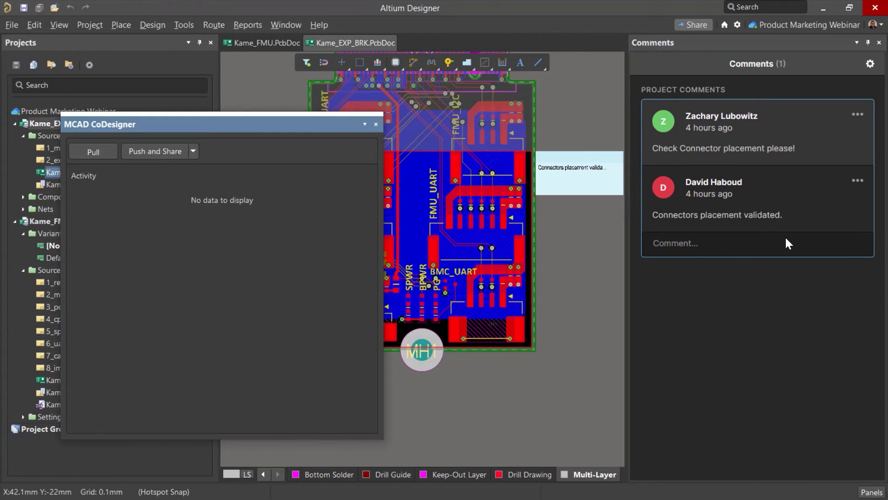
pyautogui.click(173, 153)
pyautogui.write('Check Connectors please.')
pyautogui.click(178, 210)
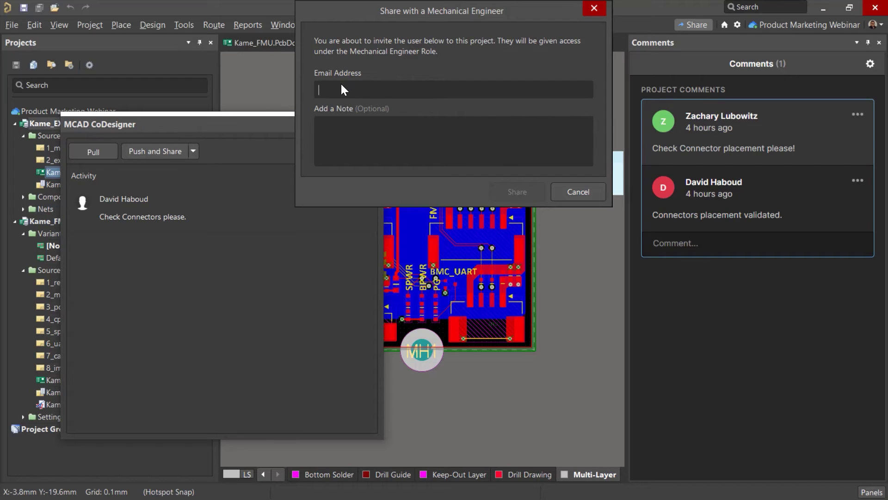
# - Share the design with a mechanical engineer by choosing their e-mail from the suggestions
pyautogui.write('zachar')
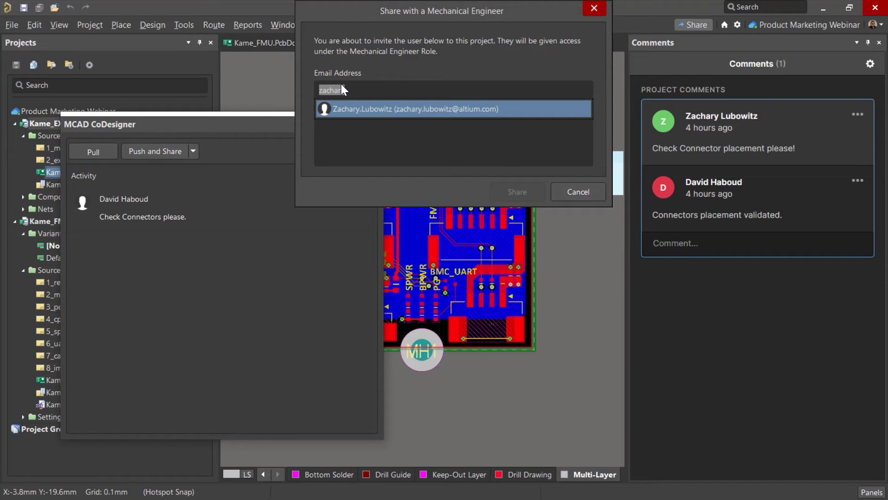
pyautogui.click(370, 109)
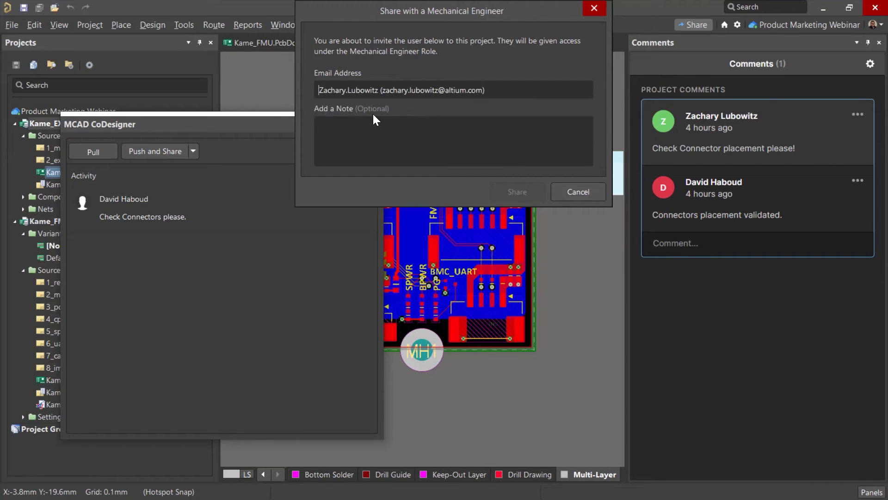
pyautogui.click(507, 192)
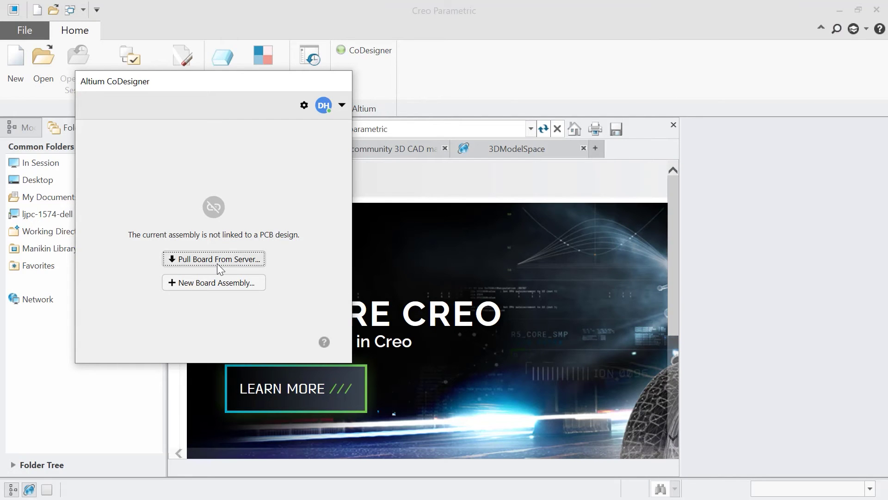
# - Check out the Kame_EXP_BRK project from the server and load its assembly into Creo
pyautogui.click(218, 259)
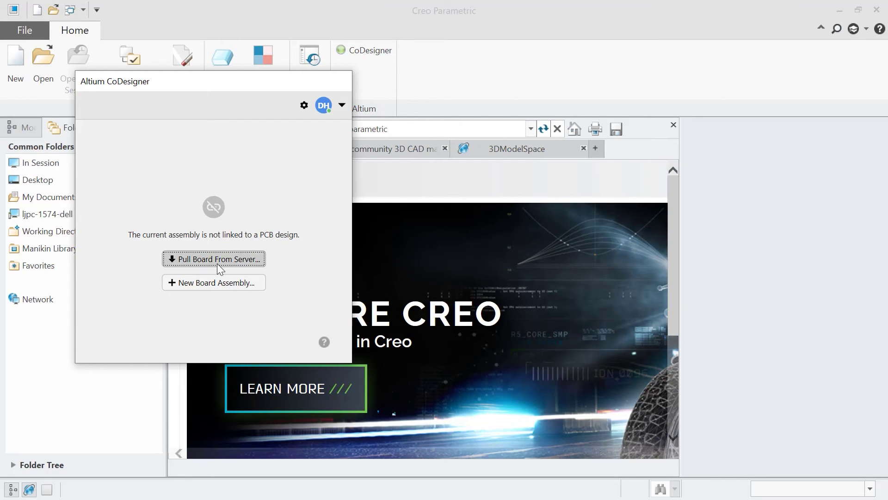
pyautogui.doubleClick(194, 208)
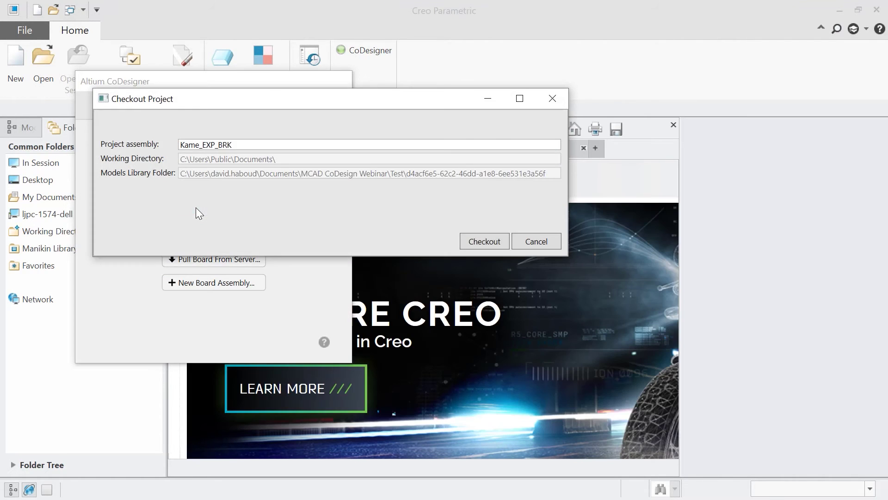
pyautogui.click(470, 246)
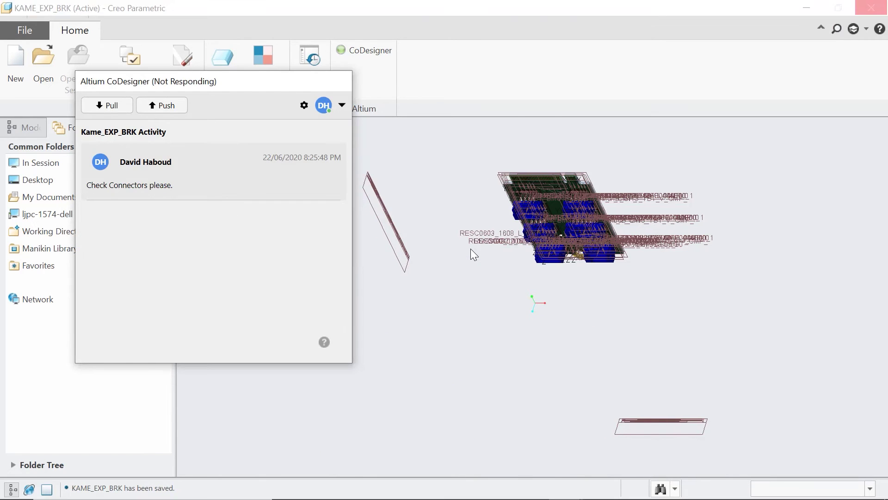
# - Edit the placement definitions of the board's connectors, shifting one slightly, and confirm each
pyautogui.scroll(-5, 471, 248)
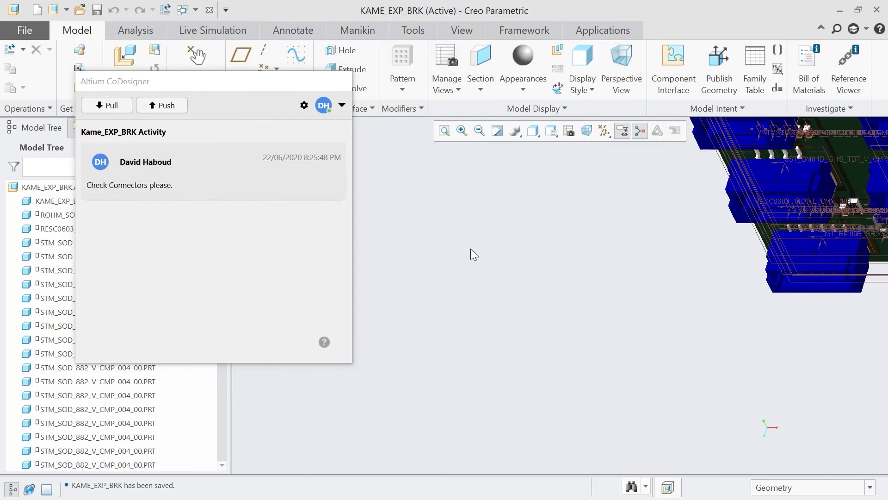
pyautogui.scroll(-2, 547, 278)
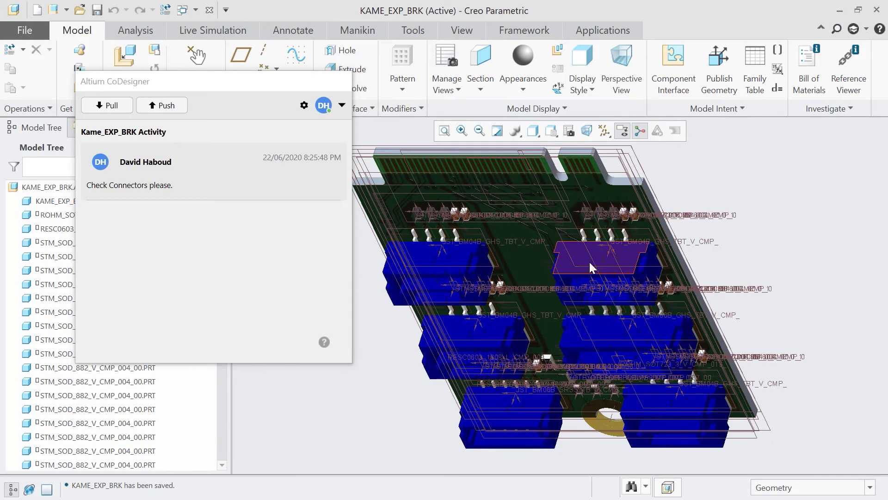
pyautogui.click(589, 261)
pyautogui.click(630, 193)
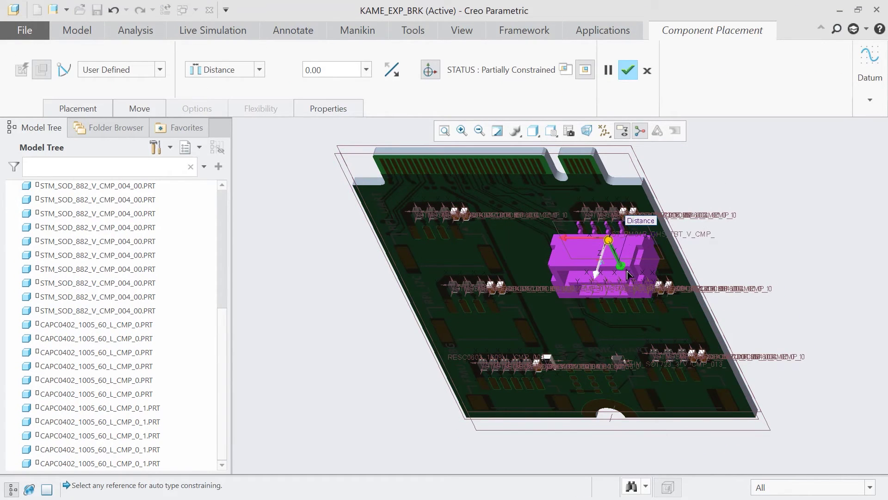
pyautogui.click(631, 75)
pyautogui.click(660, 327)
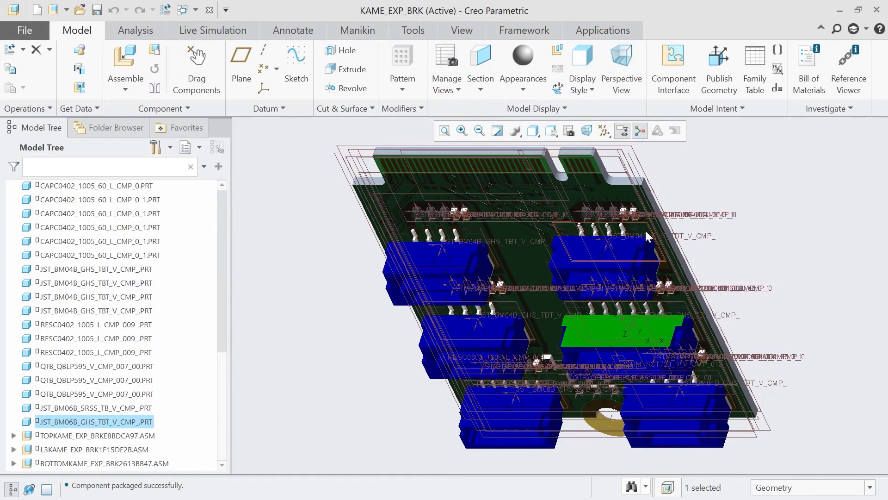
pyautogui.click(703, 259)
pyautogui.moveTo(643, 338); pyautogui.dragTo(641, 333)
pyautogui.click(672, 401)
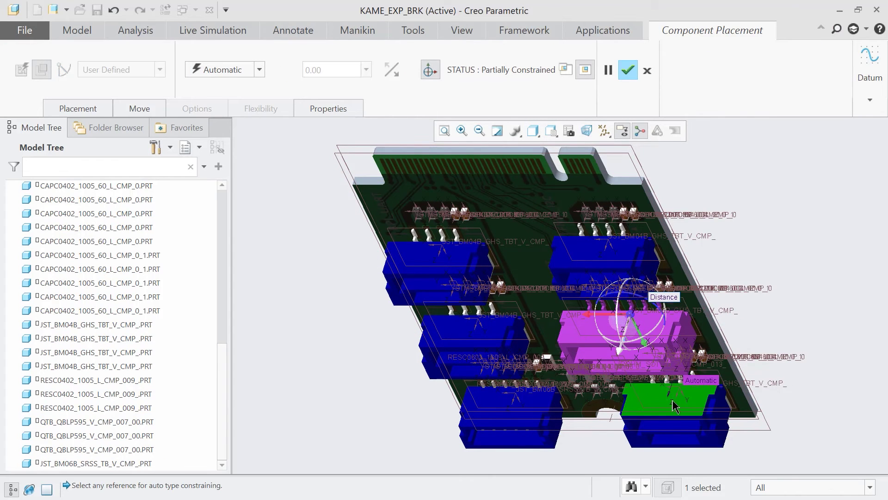
pyautogui.click(629, 71)
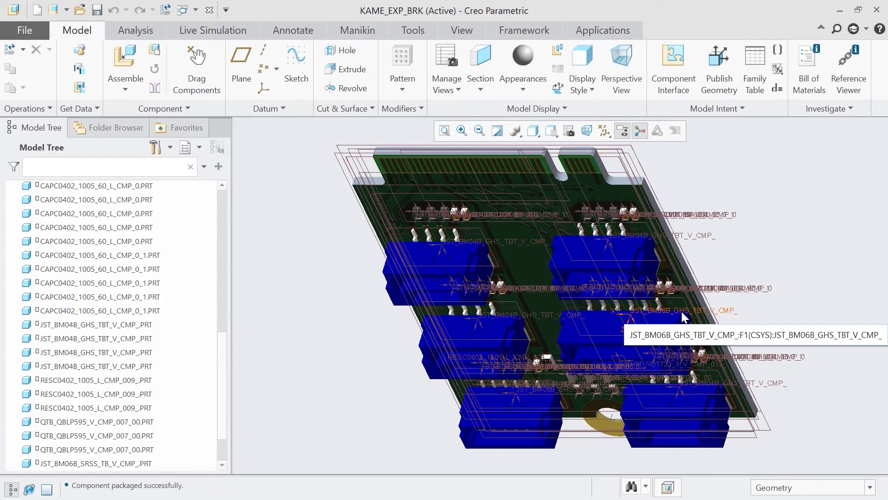
# - Push the updated assembly back with the comment 'Connectors validated'
pyautogui.click(179, 104)
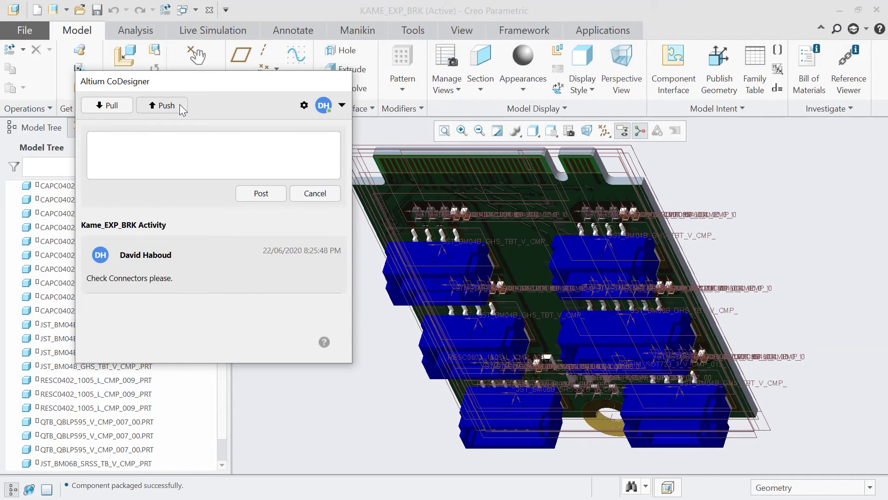
pyautogui.write('Connectors')
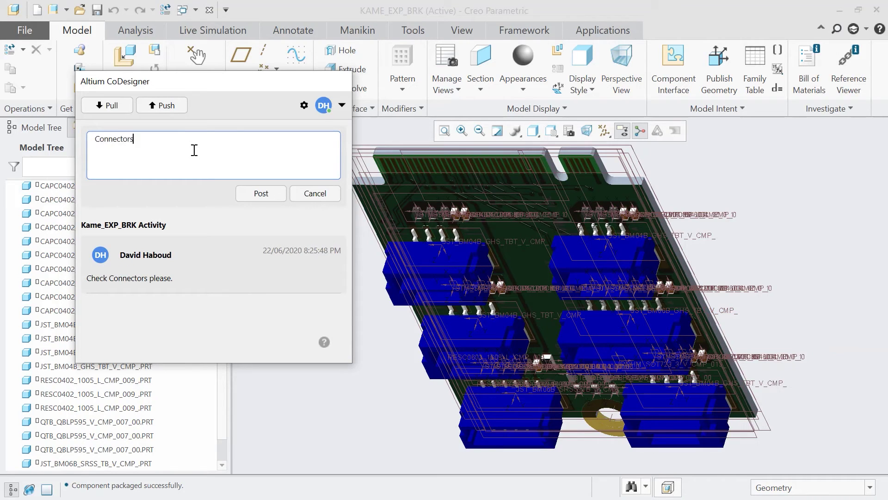
pyautogui.write(' validated.')
pyautogui.click(239, 199)
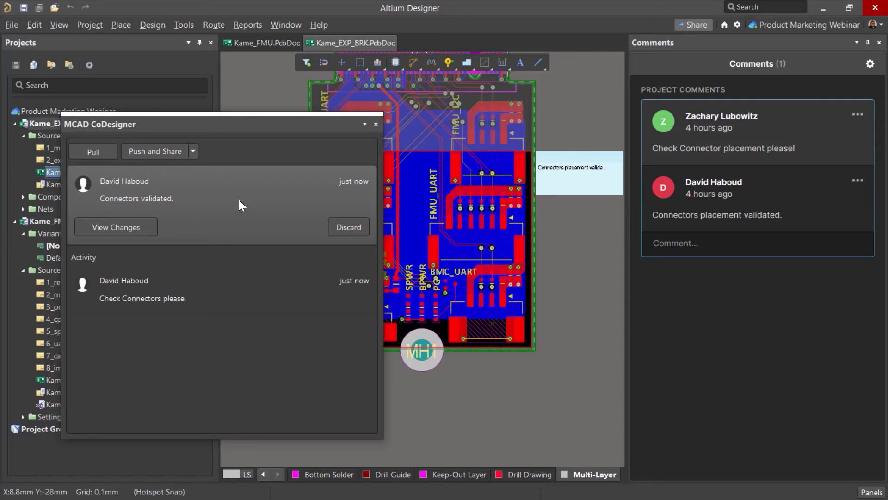
# - Review the CN4 and CN6 placement changes, apply them, and close the CoDesigner panel
pyautogui.click(139, 229)
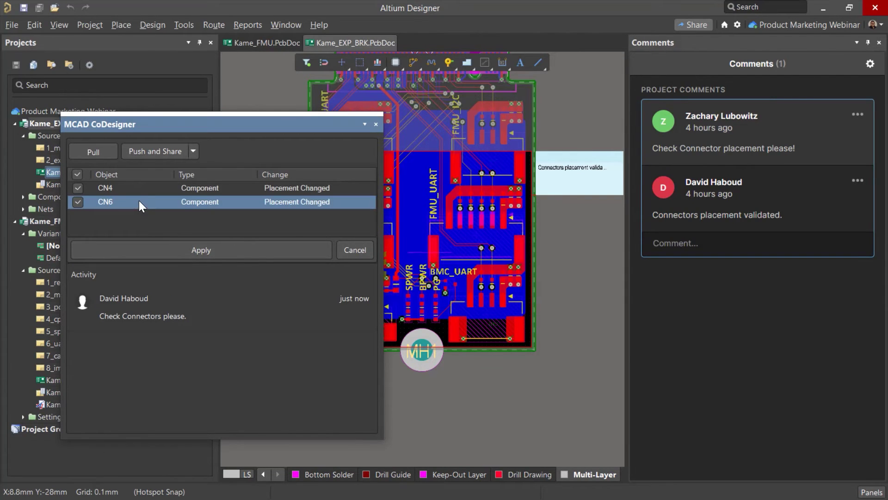
pyautogui.click(138, 188)
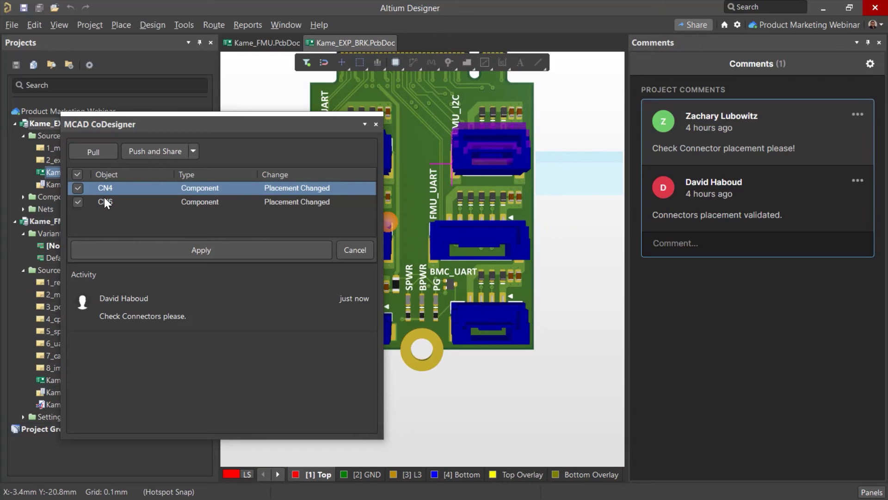
pyautogui.click(129, 202)
pyautogui.click(133, 249)
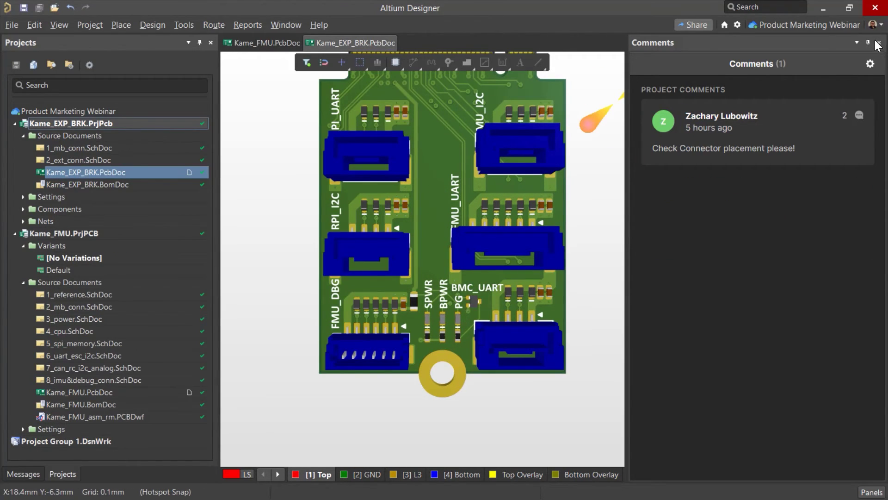
pyautogui.click(879, 43)
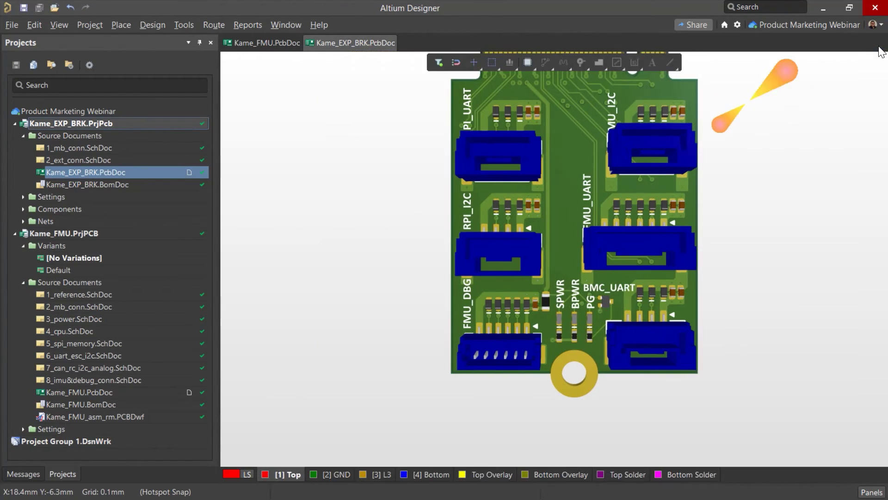
# - Start the Project Releaser on Kame_FMU.PrjPCB and accept its release options
pyautogui.click(16, 123)
pyautogui.rightClick(75, 137)
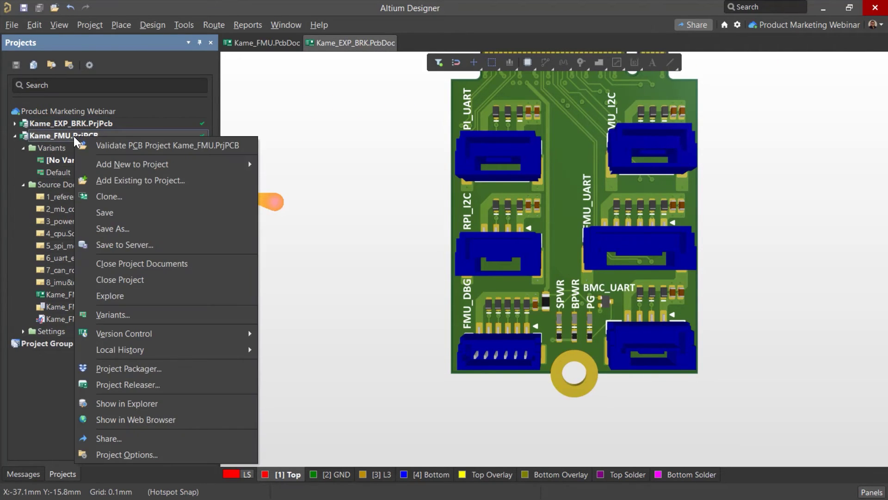
pyautogui.click(200, 385)
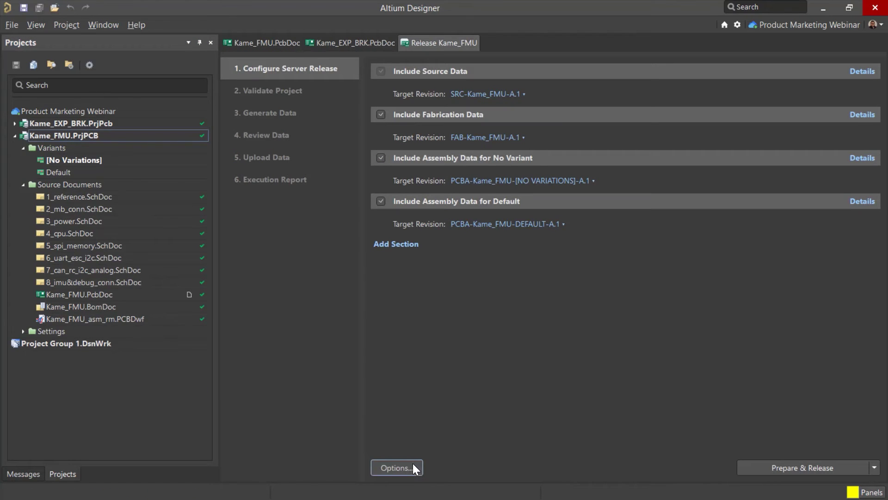
pyautogui.click(413, 463)
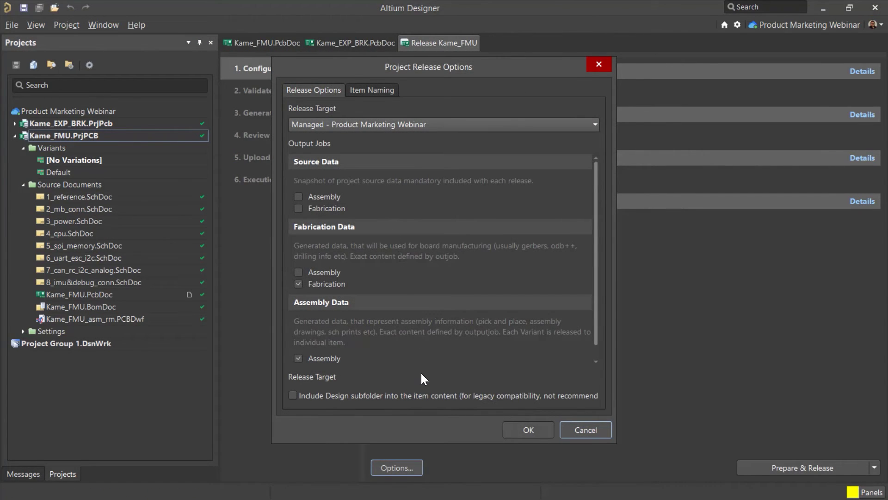
pyautogui.scroll(-1, 422, 358)
pyautogui.click(523, 428)
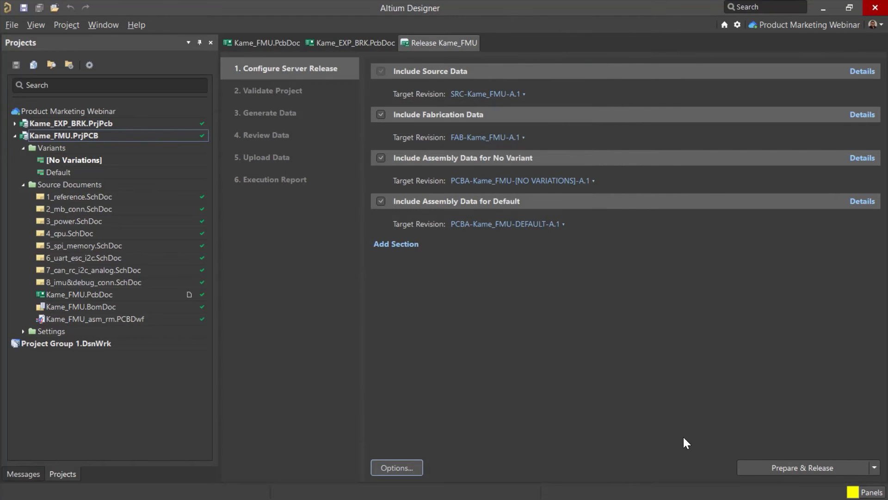
# - Prepare and release, create the four items, commit and push, with note 'Initial Release!'
pyautogui.click(843, 467)
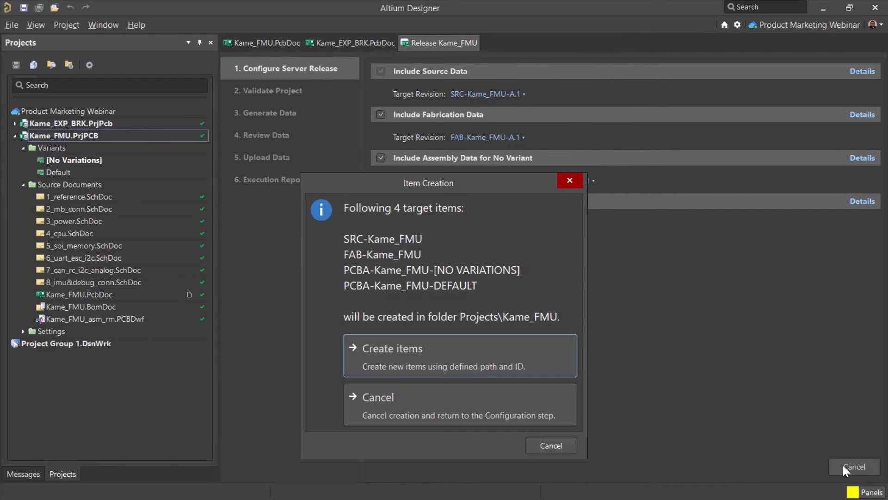
pyautogui.click(529, 355)
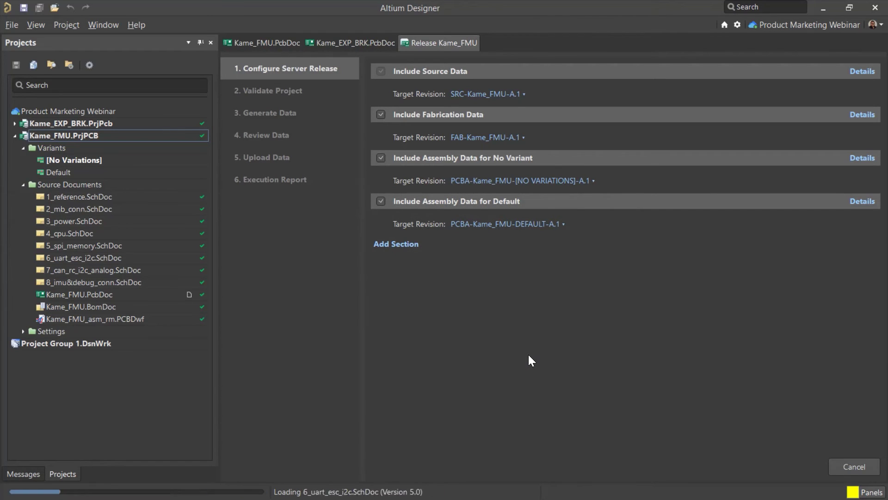
pyautogui.click(491, 270)
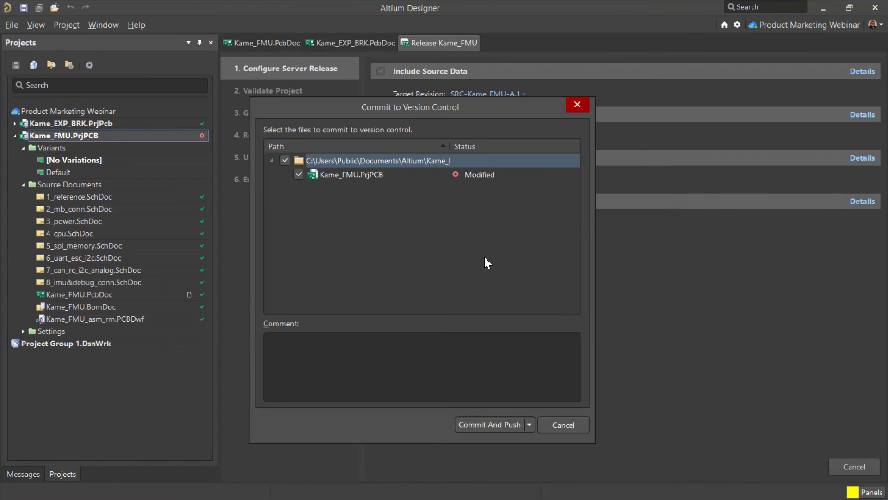
pyautogui.click(514, 423)
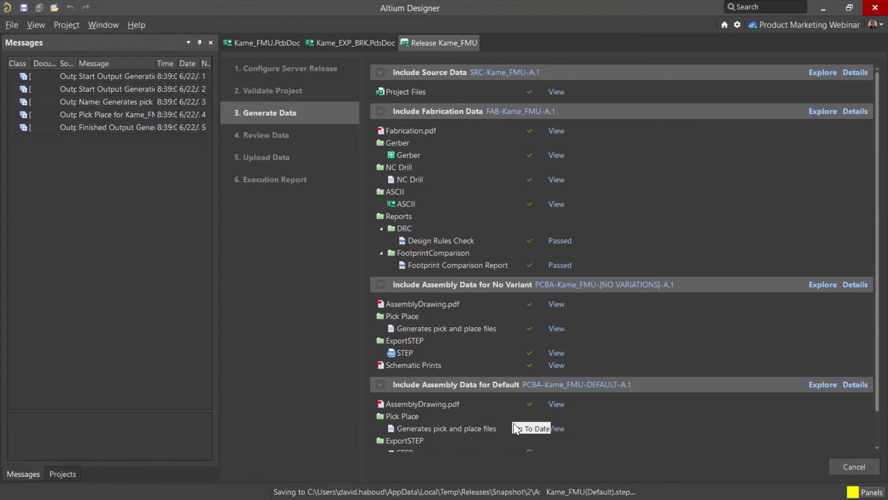
pyautogui.write('Initial Re')
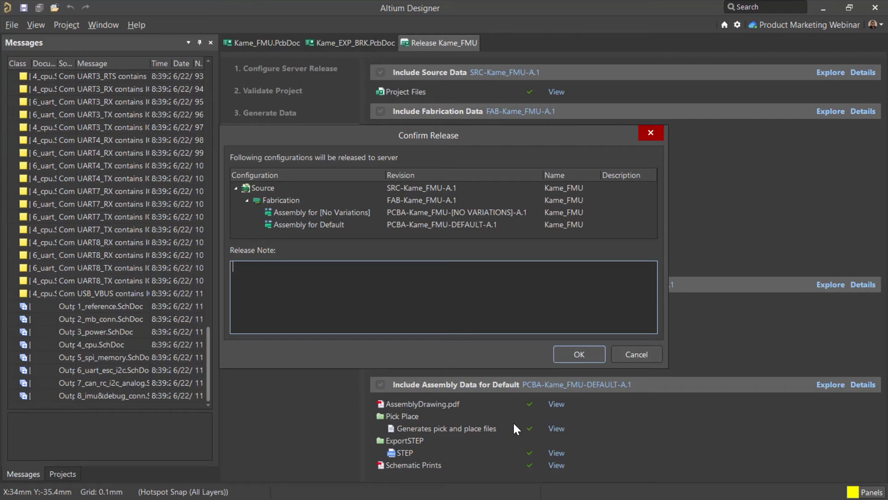
pyautogui.write('lease!')
pyautogui.click(558, 356)
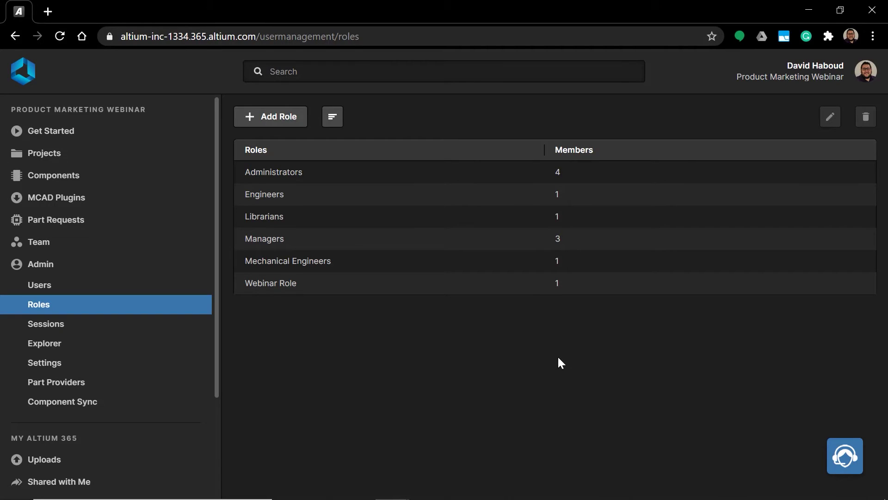
# - Go to the workspace Projects list and open the Kame_FMU project
pyautogui.click(63, 154)
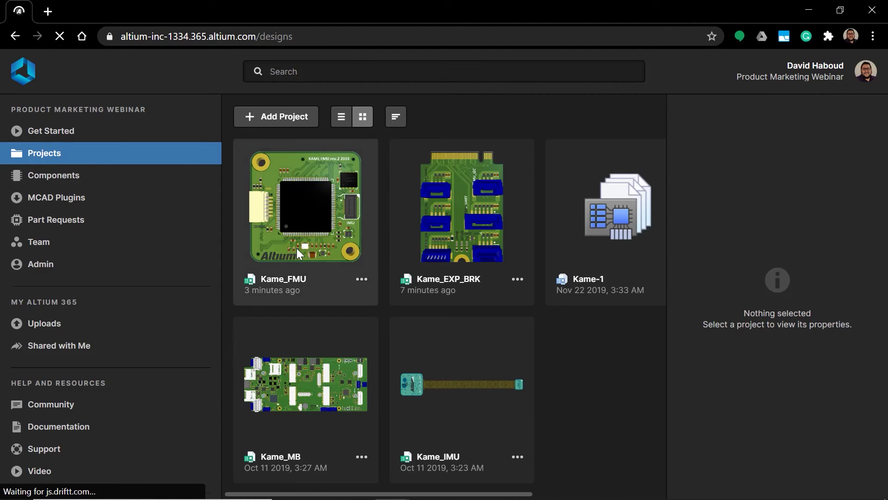
pyautogui.click(298, 254)
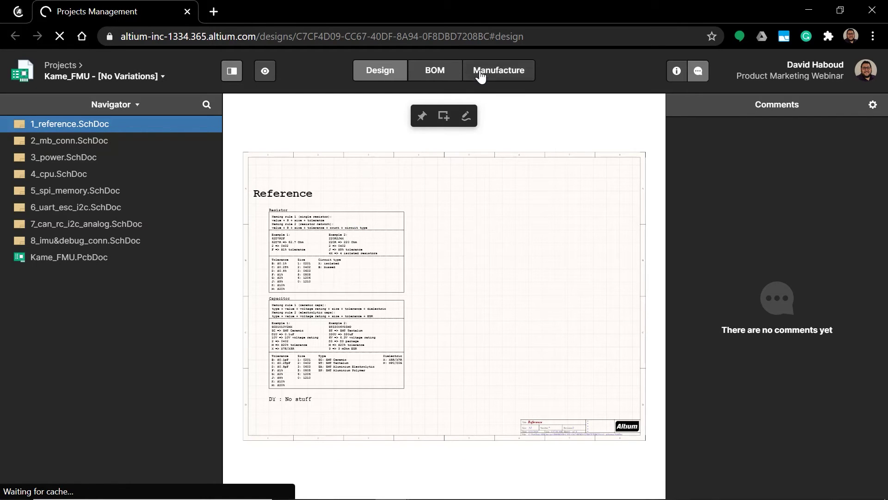
# - Start sending the default-variant release to a manufacturer with all four release files added
pyautogui.click(481, 73)
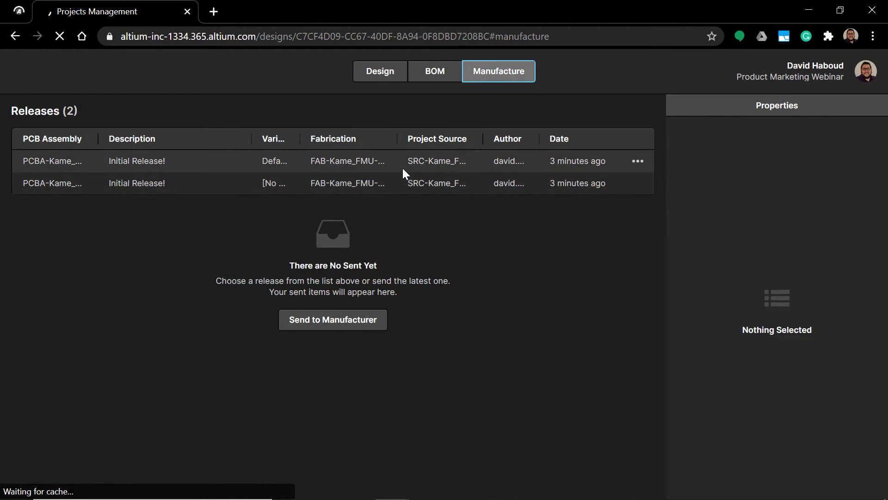
pyautogui.click(403, 168)
pyautogui.click(379, 320)
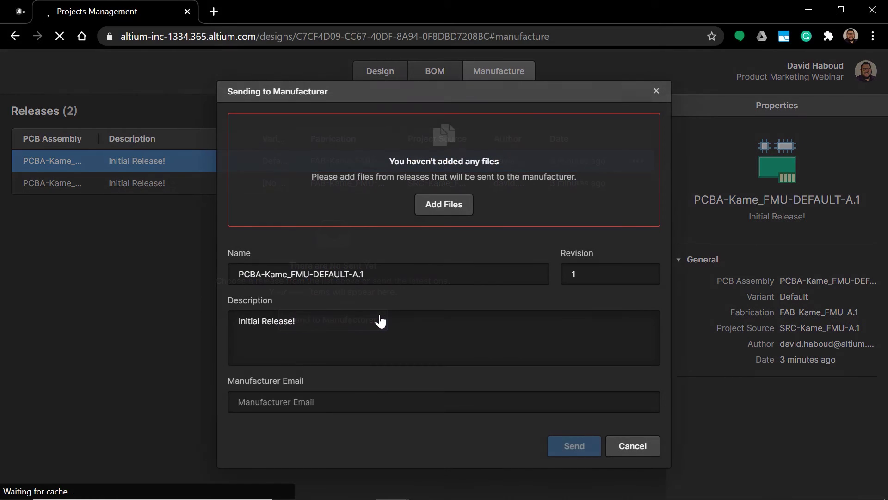
pyautogui.click(435, 206)
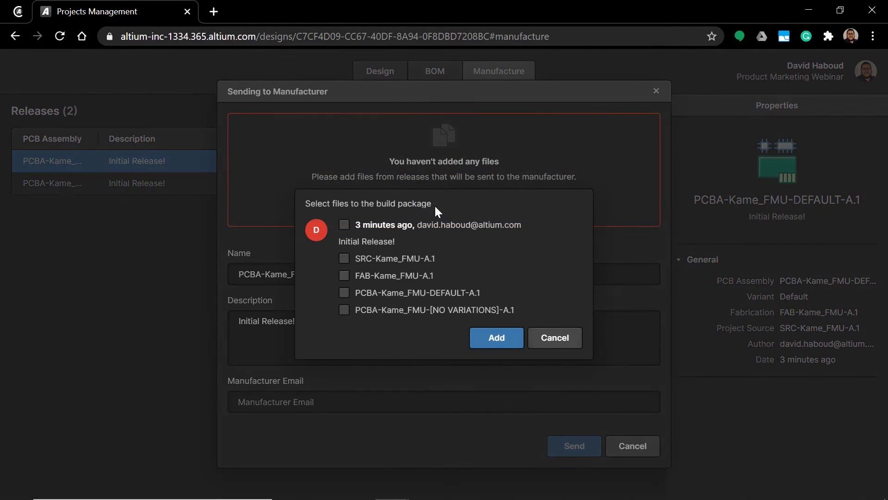
pyautogui.click(343, 225)
pyautogui.click(478, 345)
# - Enter the manufacturer's e-mail address and send the build package
pyautogui.click(482, 421)
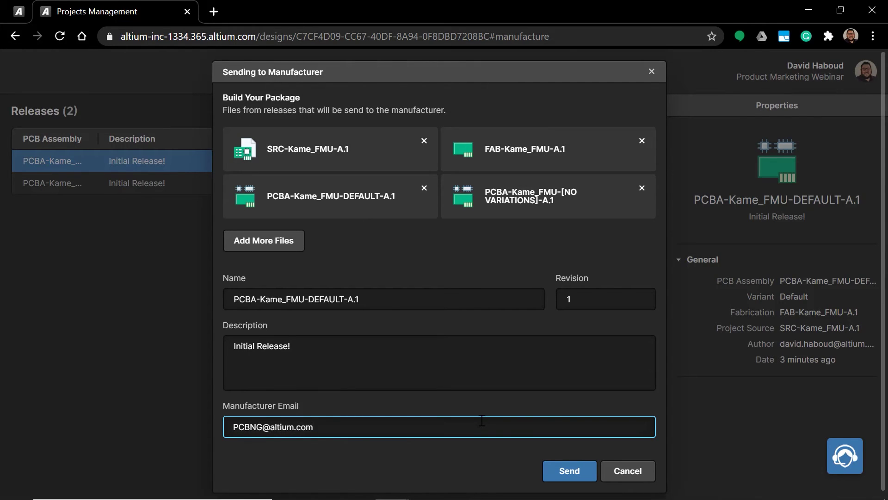
pyautogui.click(560, 471)
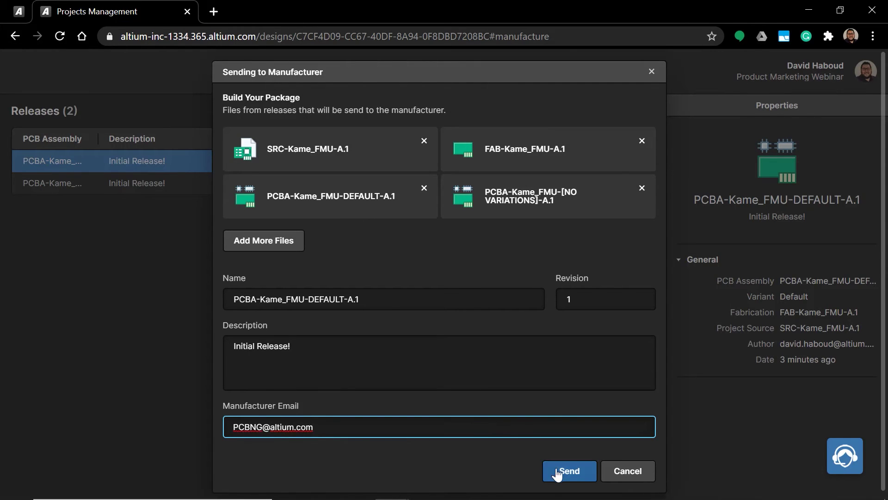